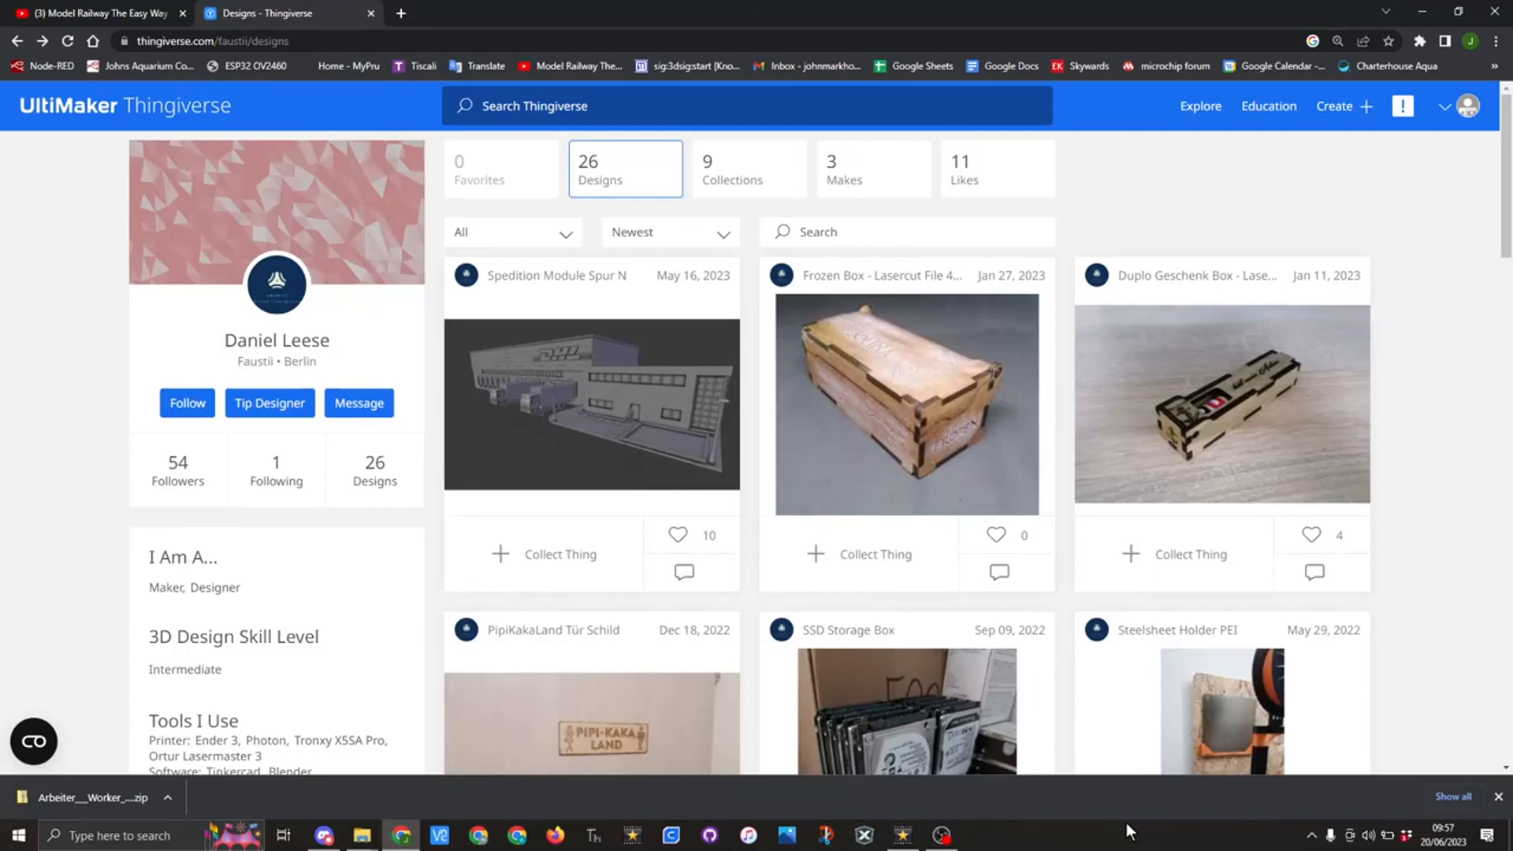
Find the "Arbeiter | Worker Set 1" model among the designer's Thingiverse designs and download all its files.
scroll(961, 608, down, 14)
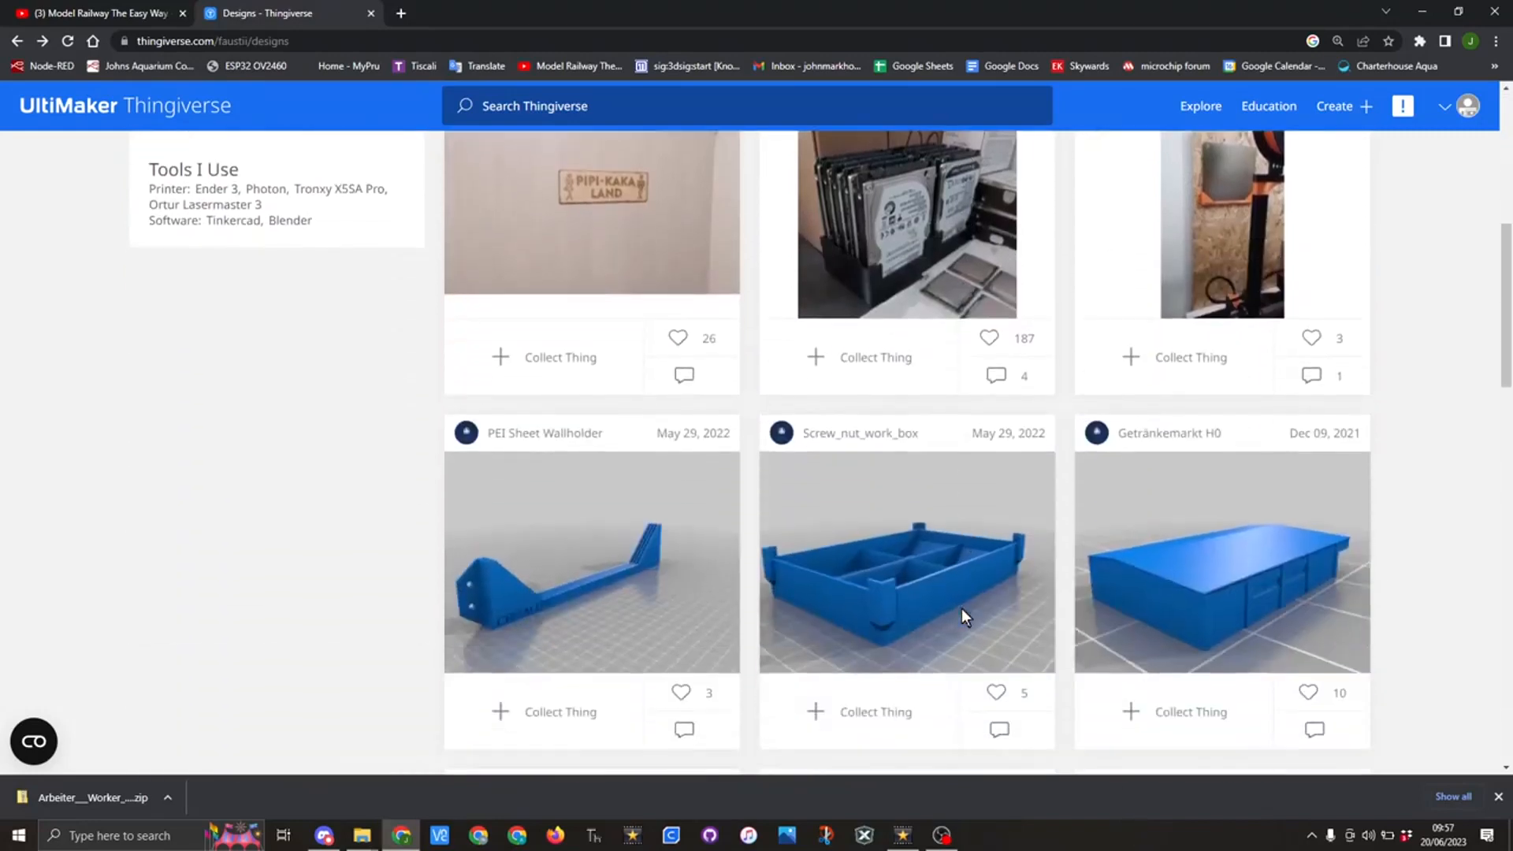
scroll(962, 614, down, 2)
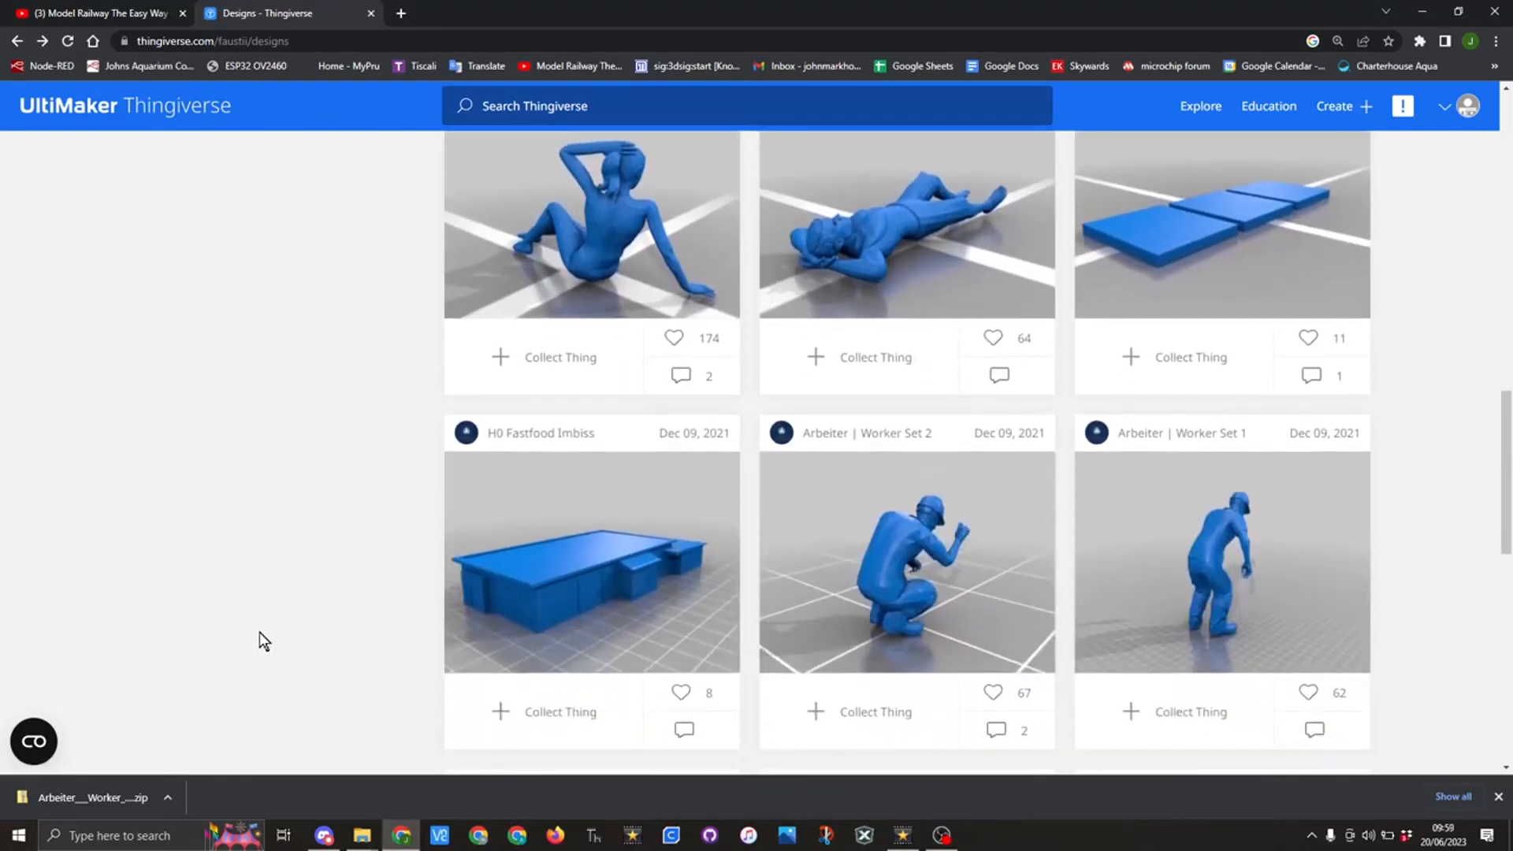
click(1252, 540)
scroll(126, 446, down, 6)
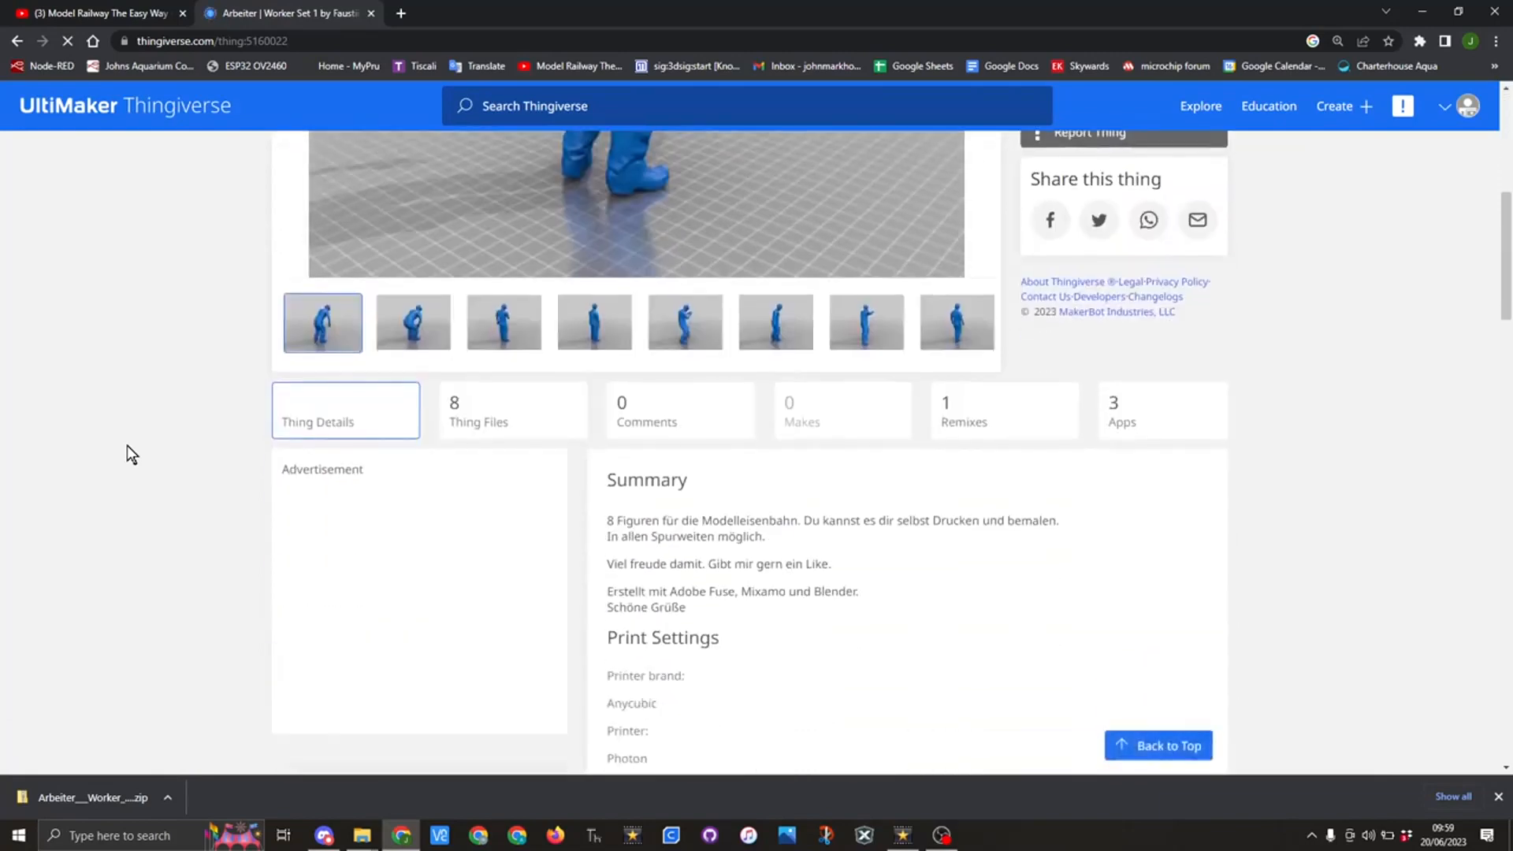
scroll(126, 446, up, 6)
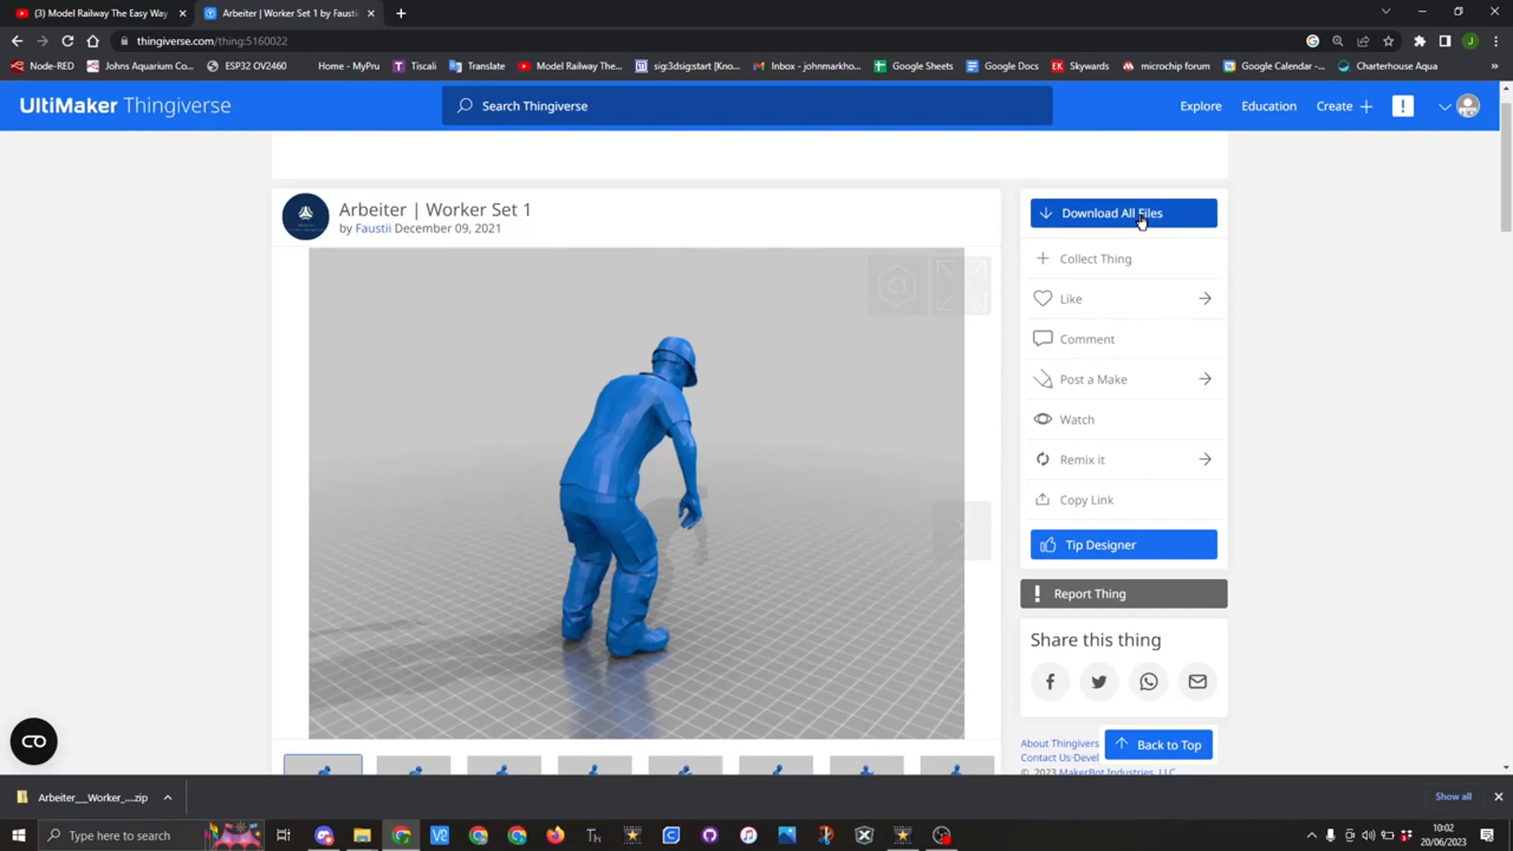
click(1140, 218)
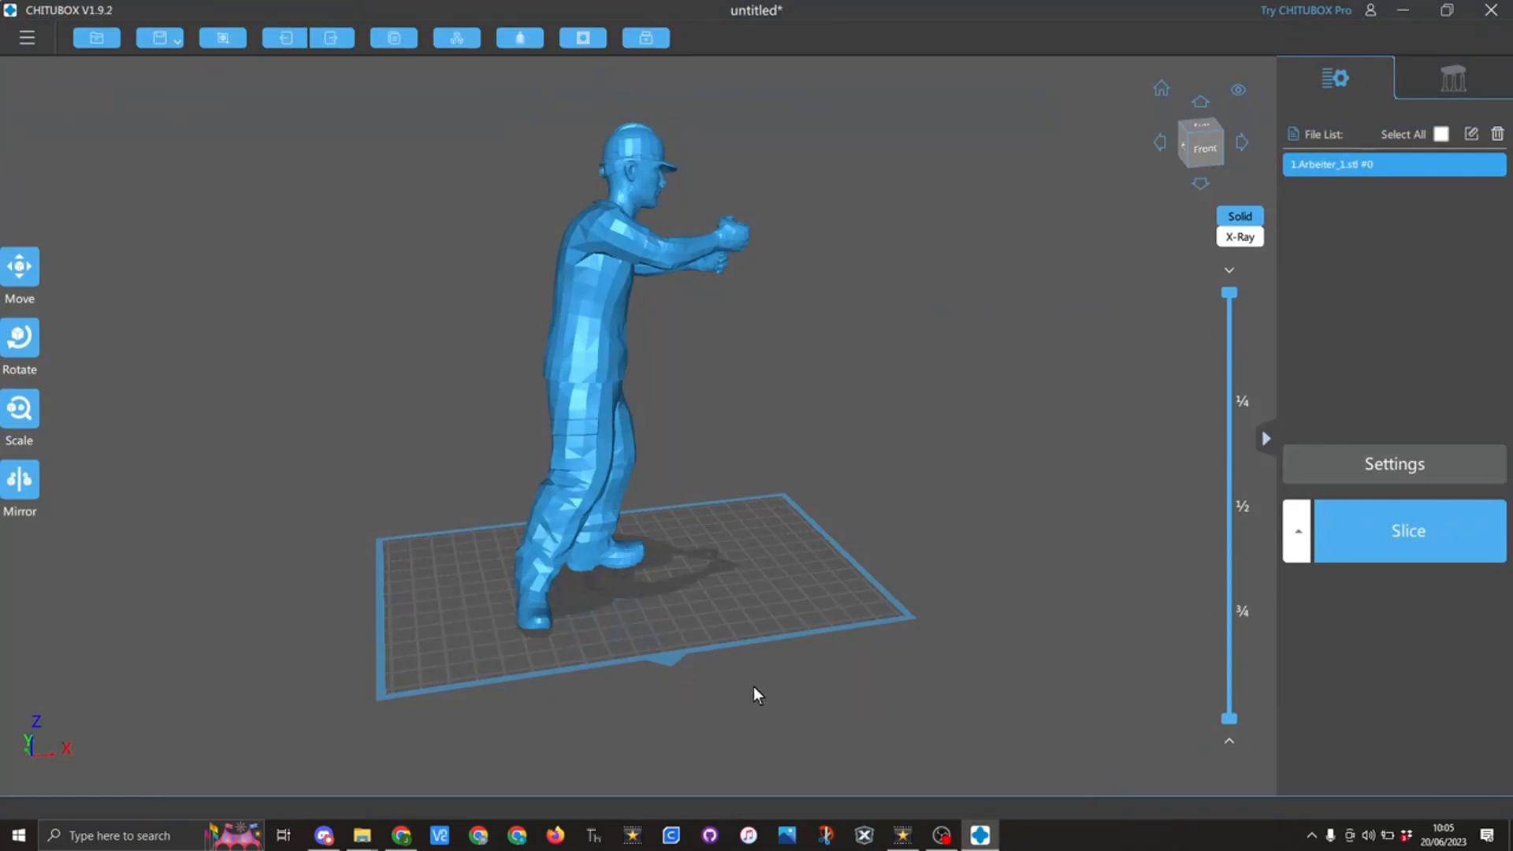
In CHITUBOX, scale the worker figure proportionally to a Z height of 22.5 mm.
click(33, 410)
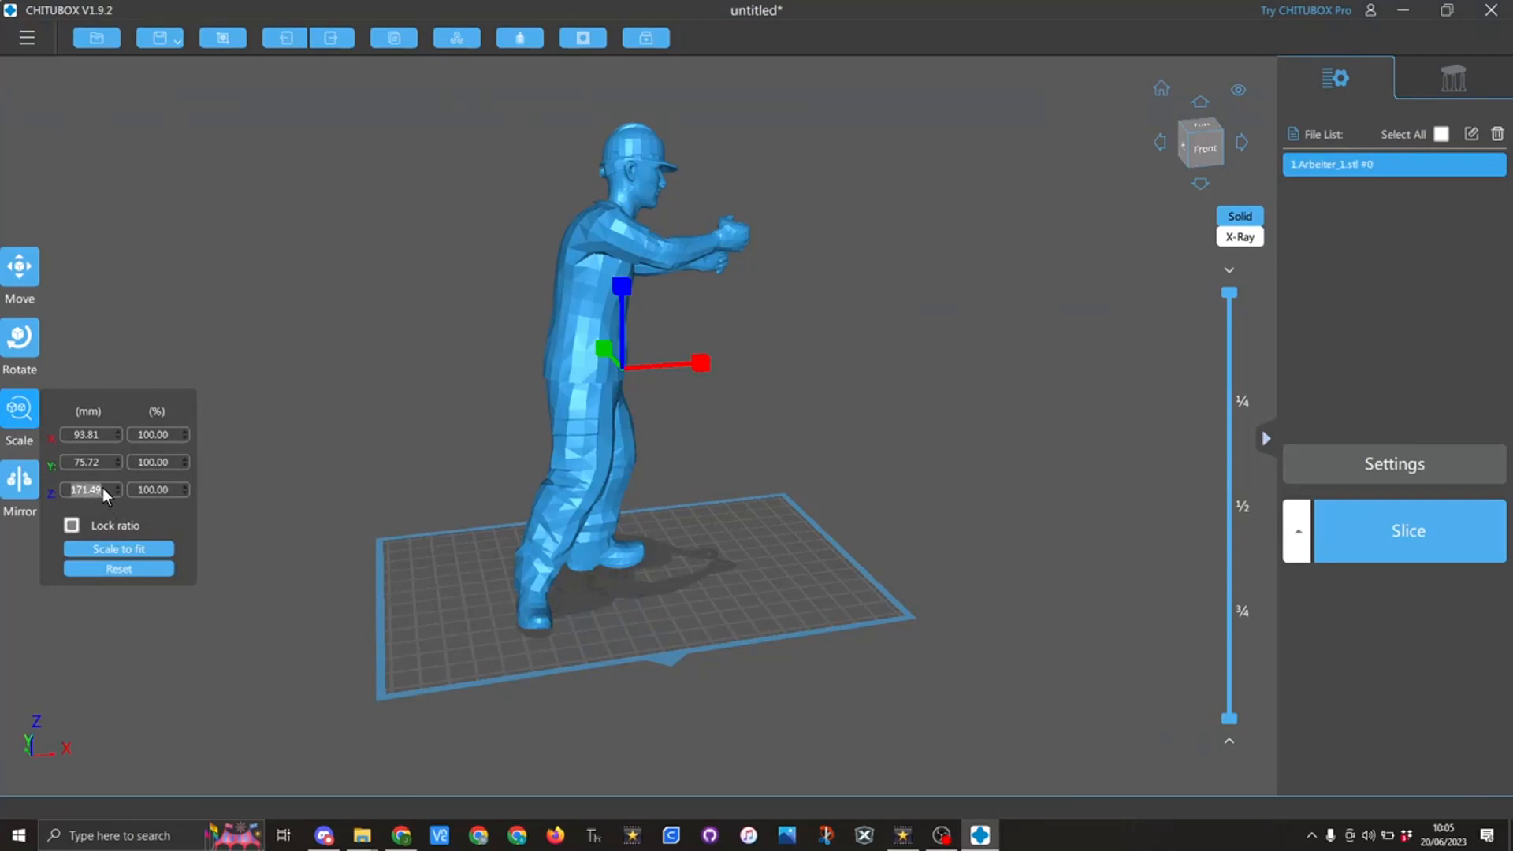
text(22.5)
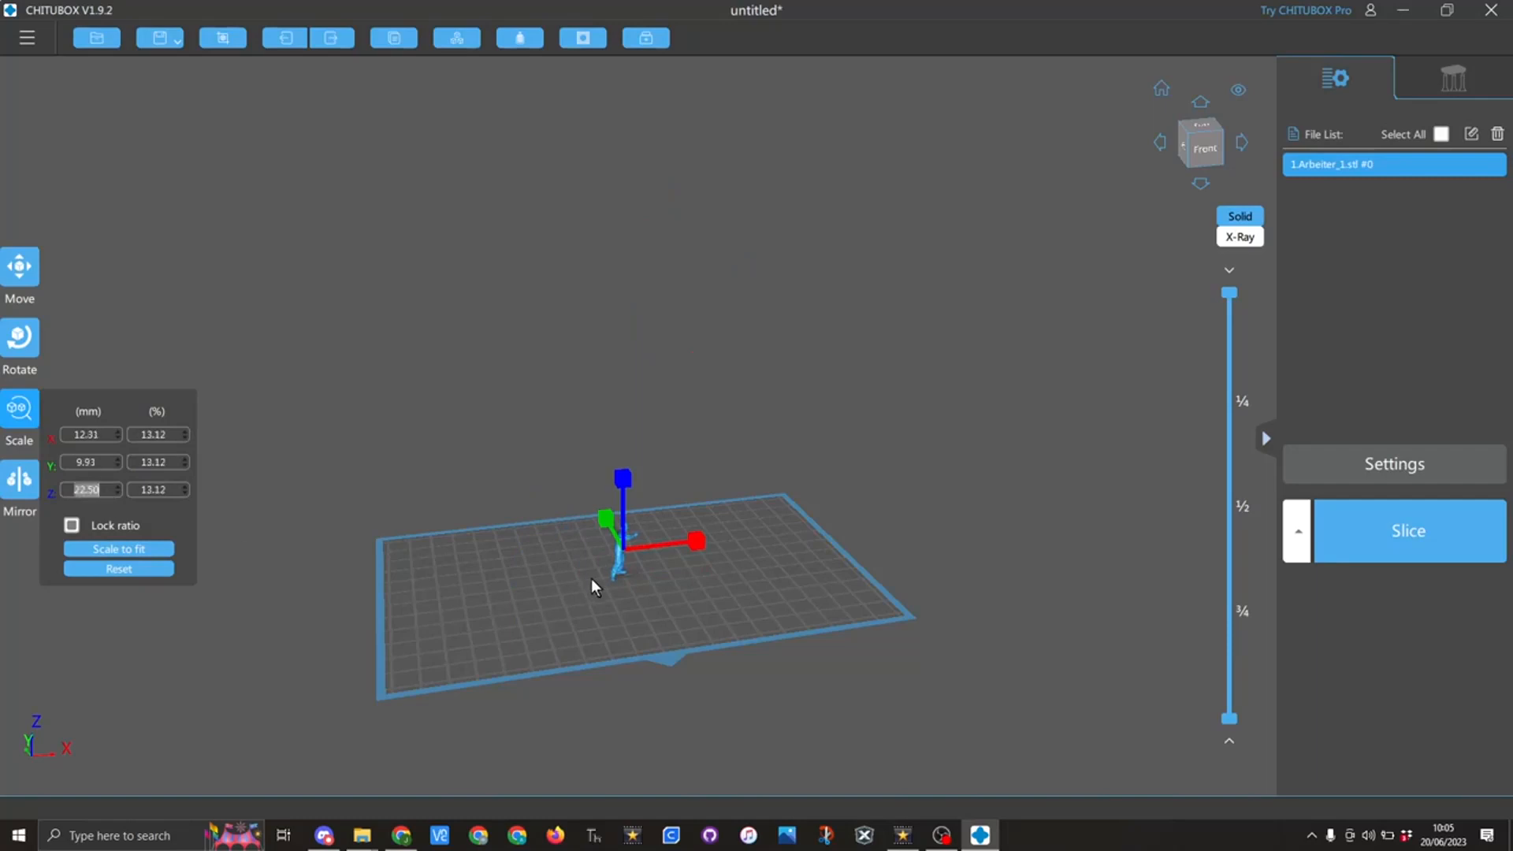
scroll(592, 580, up, 5)
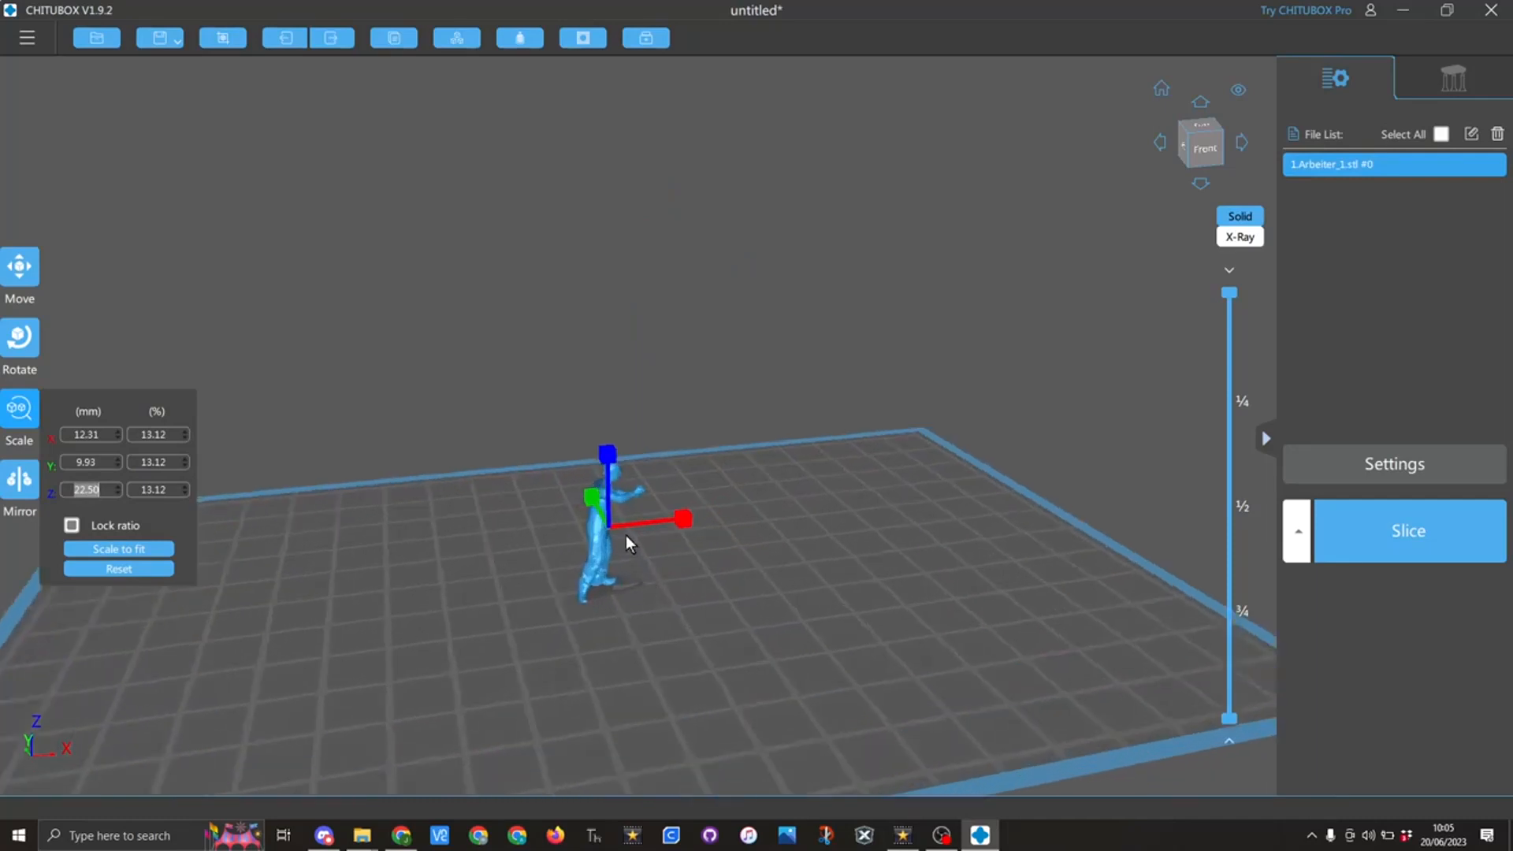
scroll(629, 536, up, 5)
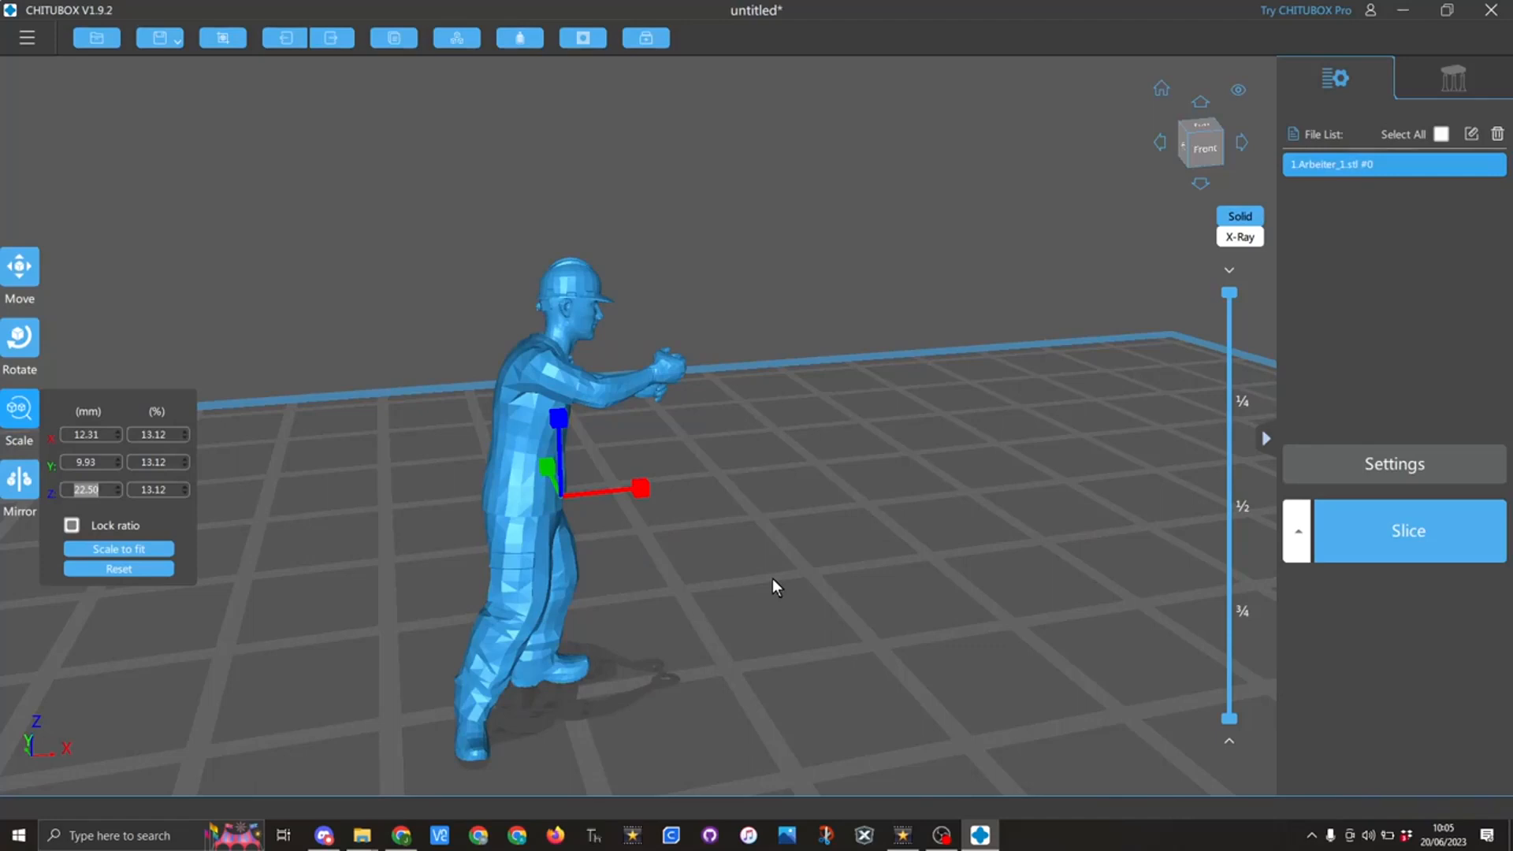
Save all models as the STL file "_Arbeiter_1 scaled.stl" in the worker set's files folder, replacing the existing file.
click(27, 38)
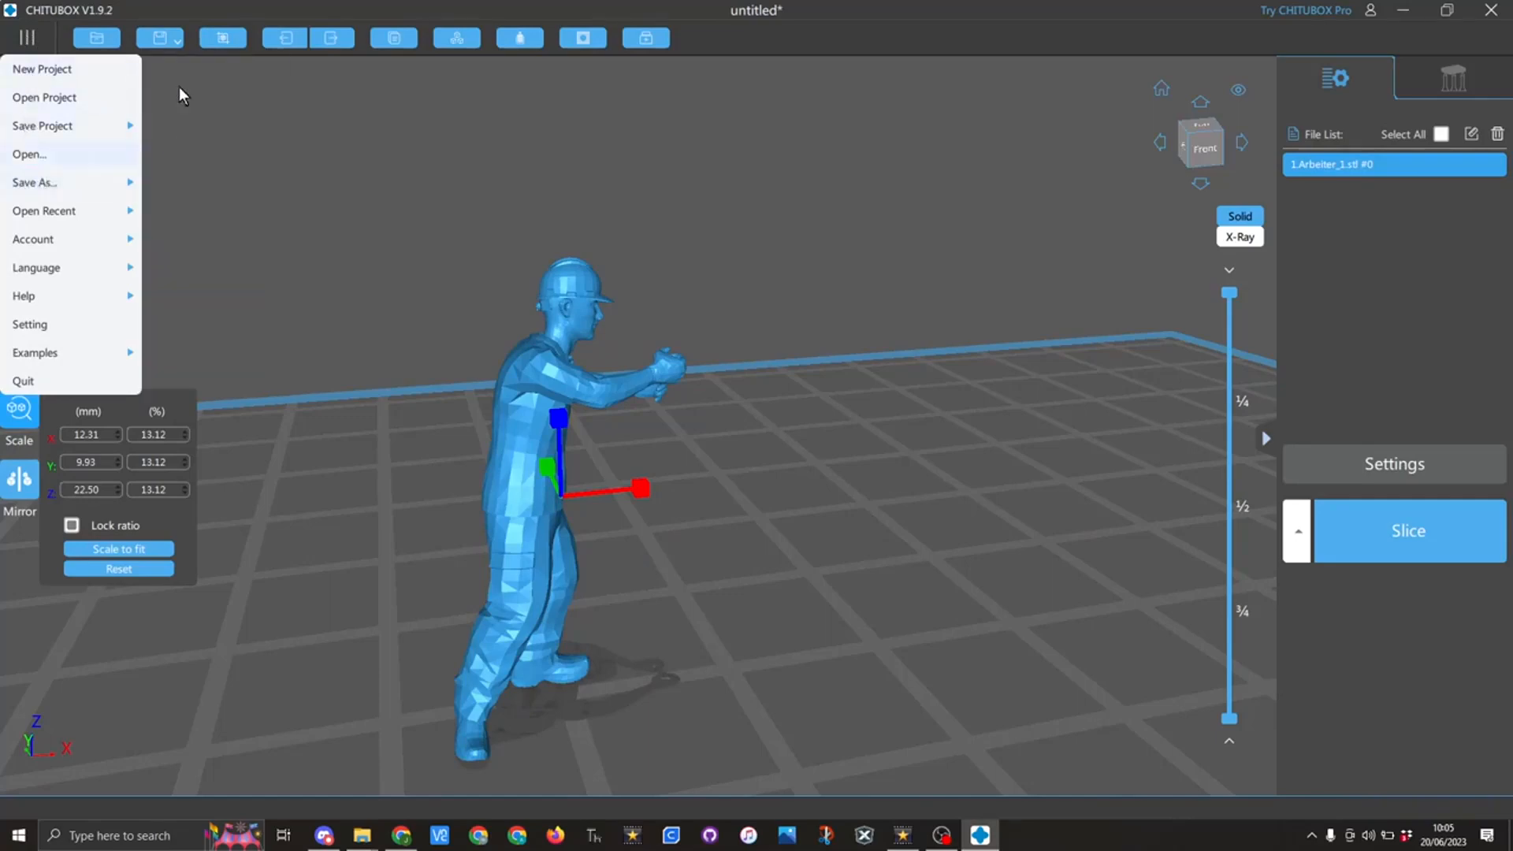
mouse_move(106, 184)
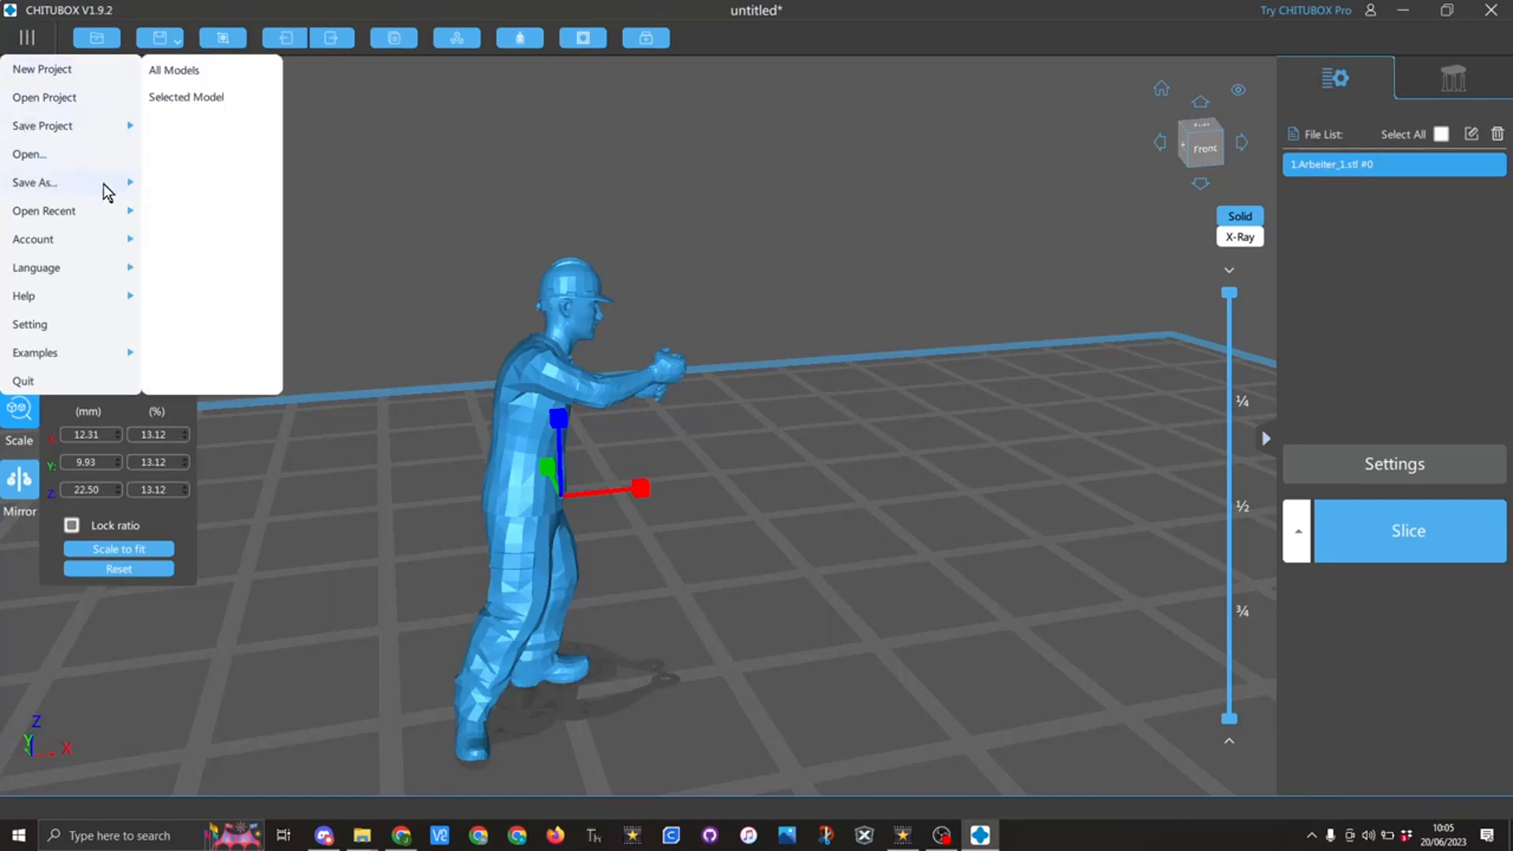
click(209, 73)
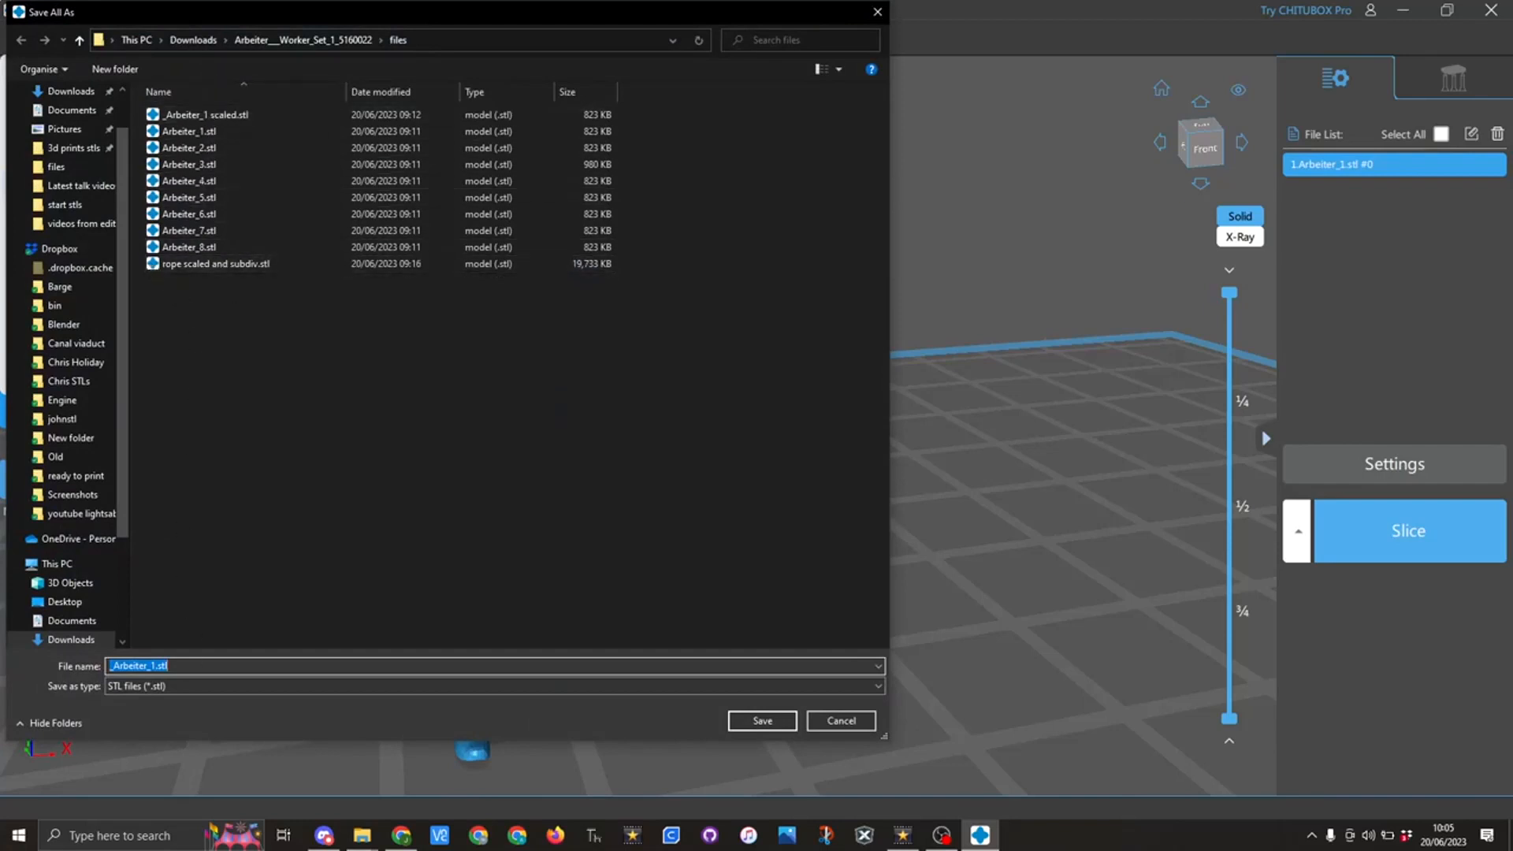
double_click(252, 117)
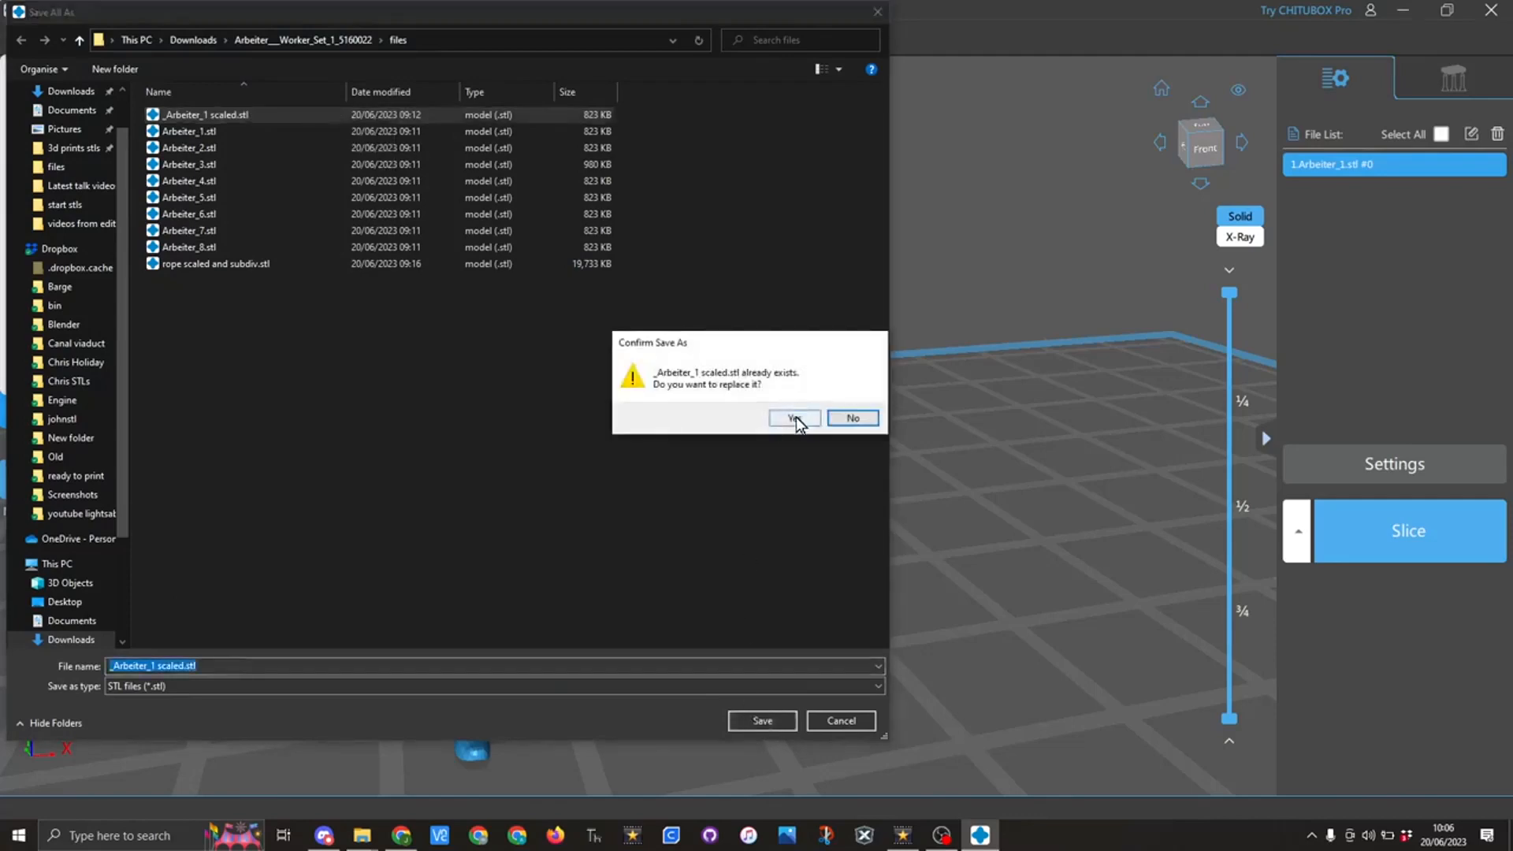
click(794, 418)
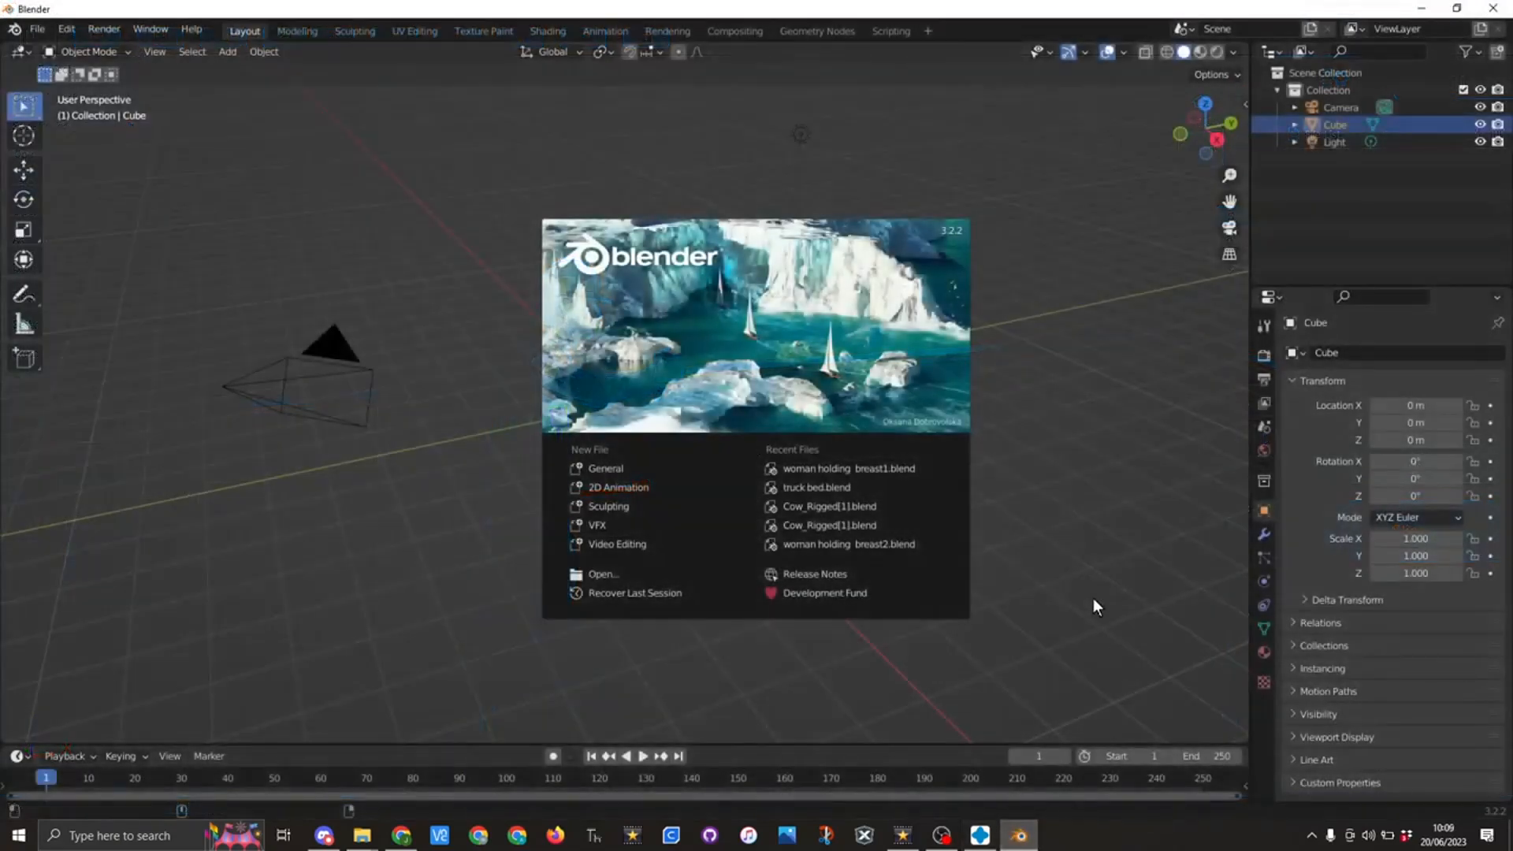
In Blender, dismiss the splash screen and delete the default camera, cube and light.
click(1094, 598)
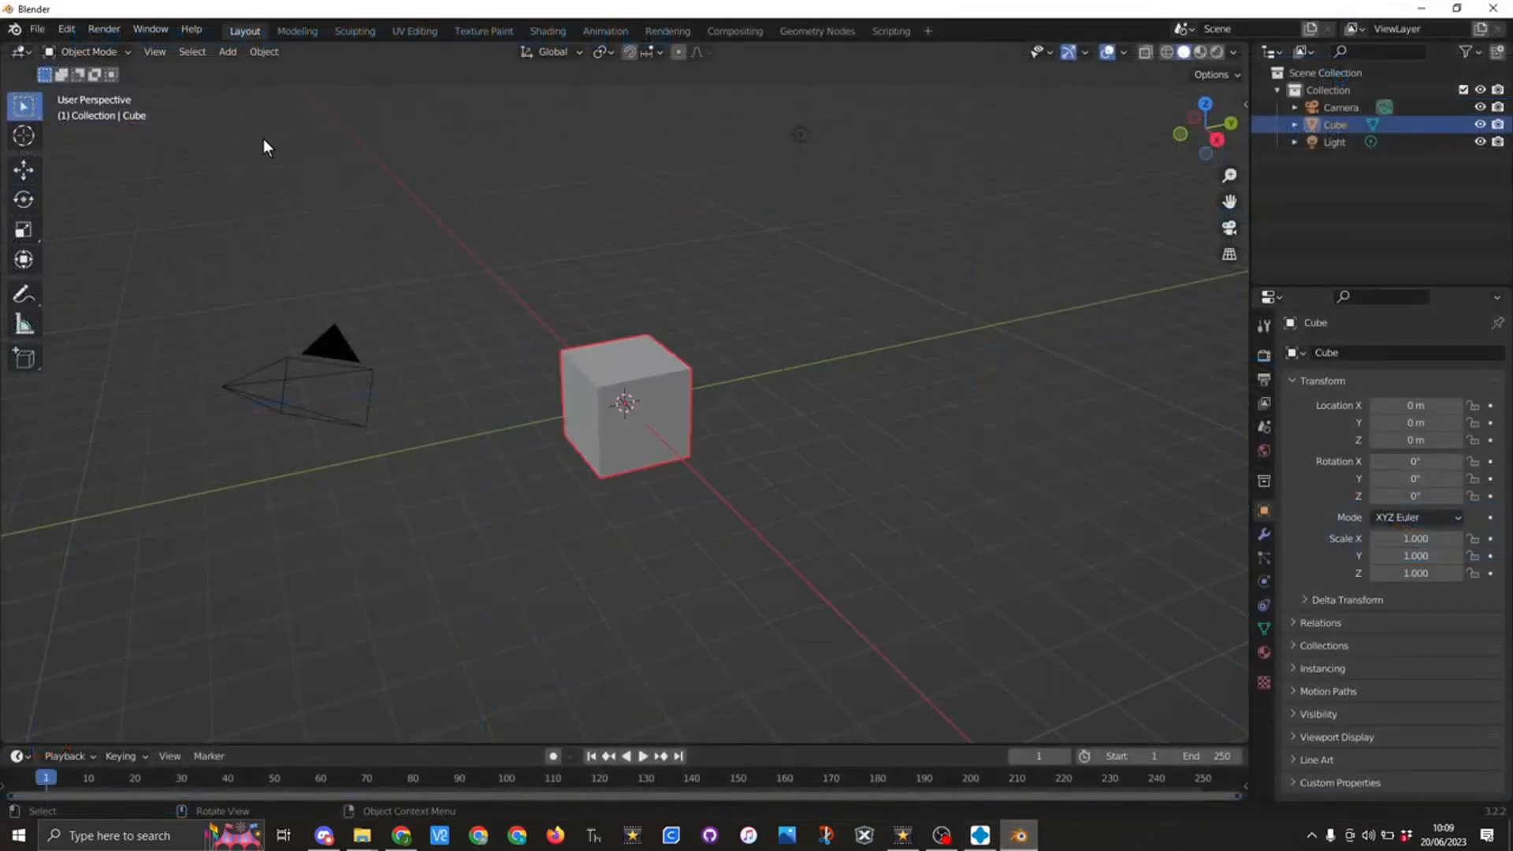
drag(146, 97, 930, 574)
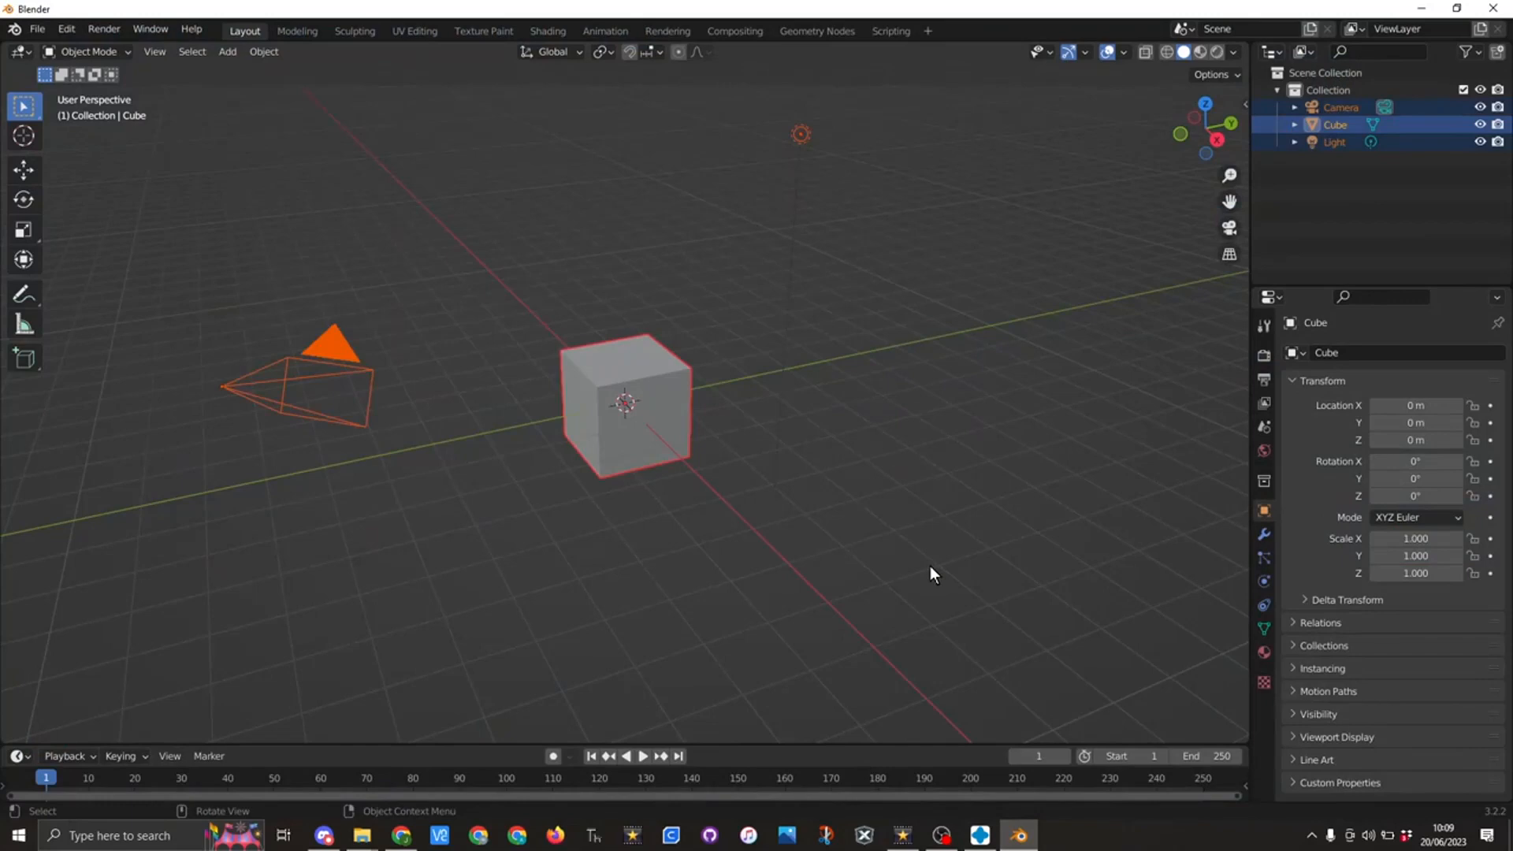
key(Delete)
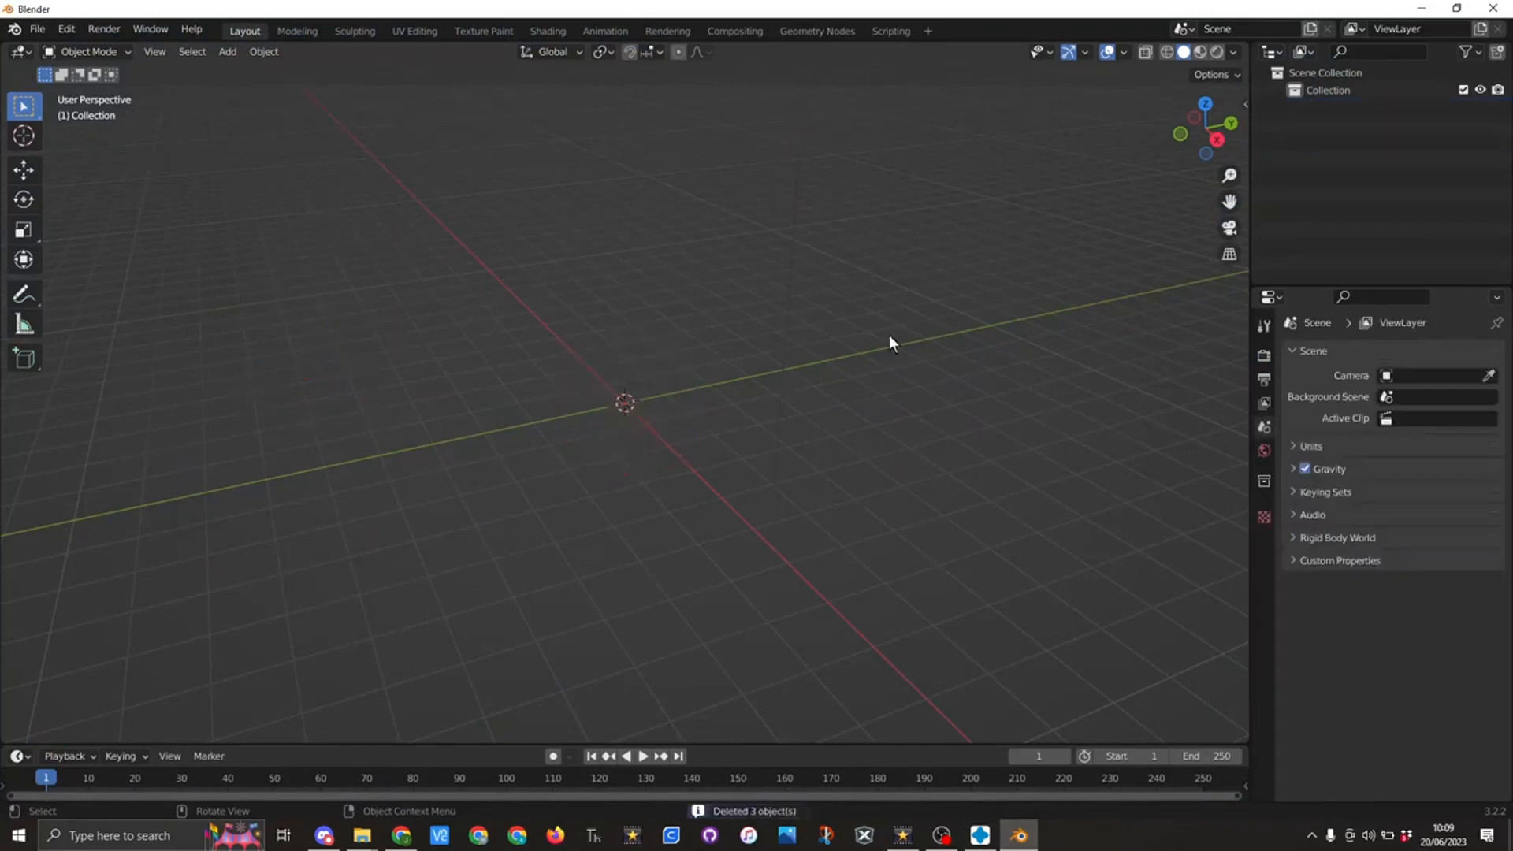
Import "_Arbeiter_1 scaled.stl" from the files folder of the downloaded Arbeiter Worker Set 1.
click(35, 31)
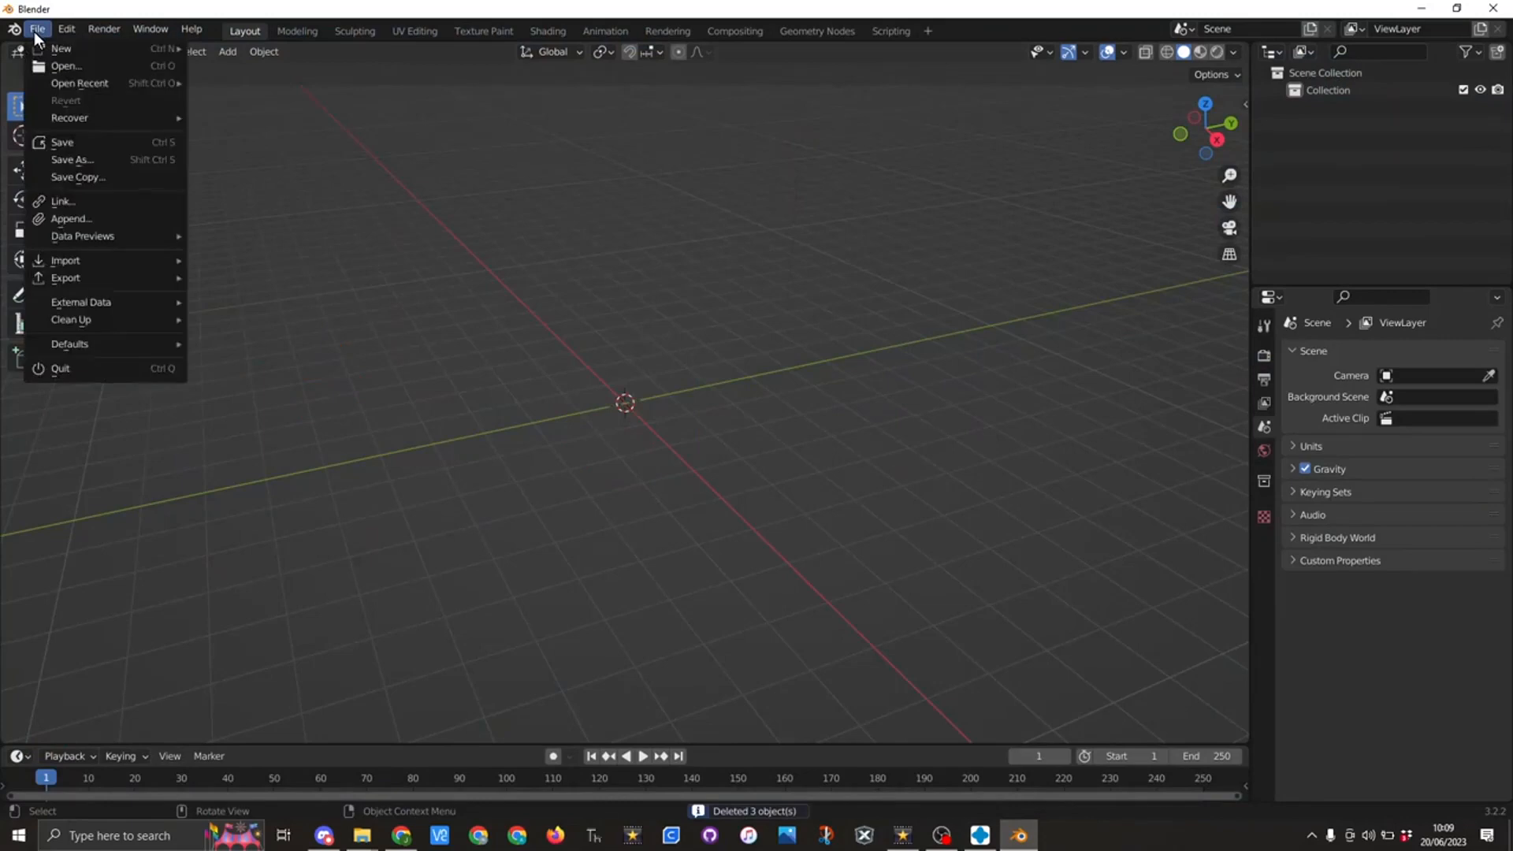
mouse_move(79, 264)
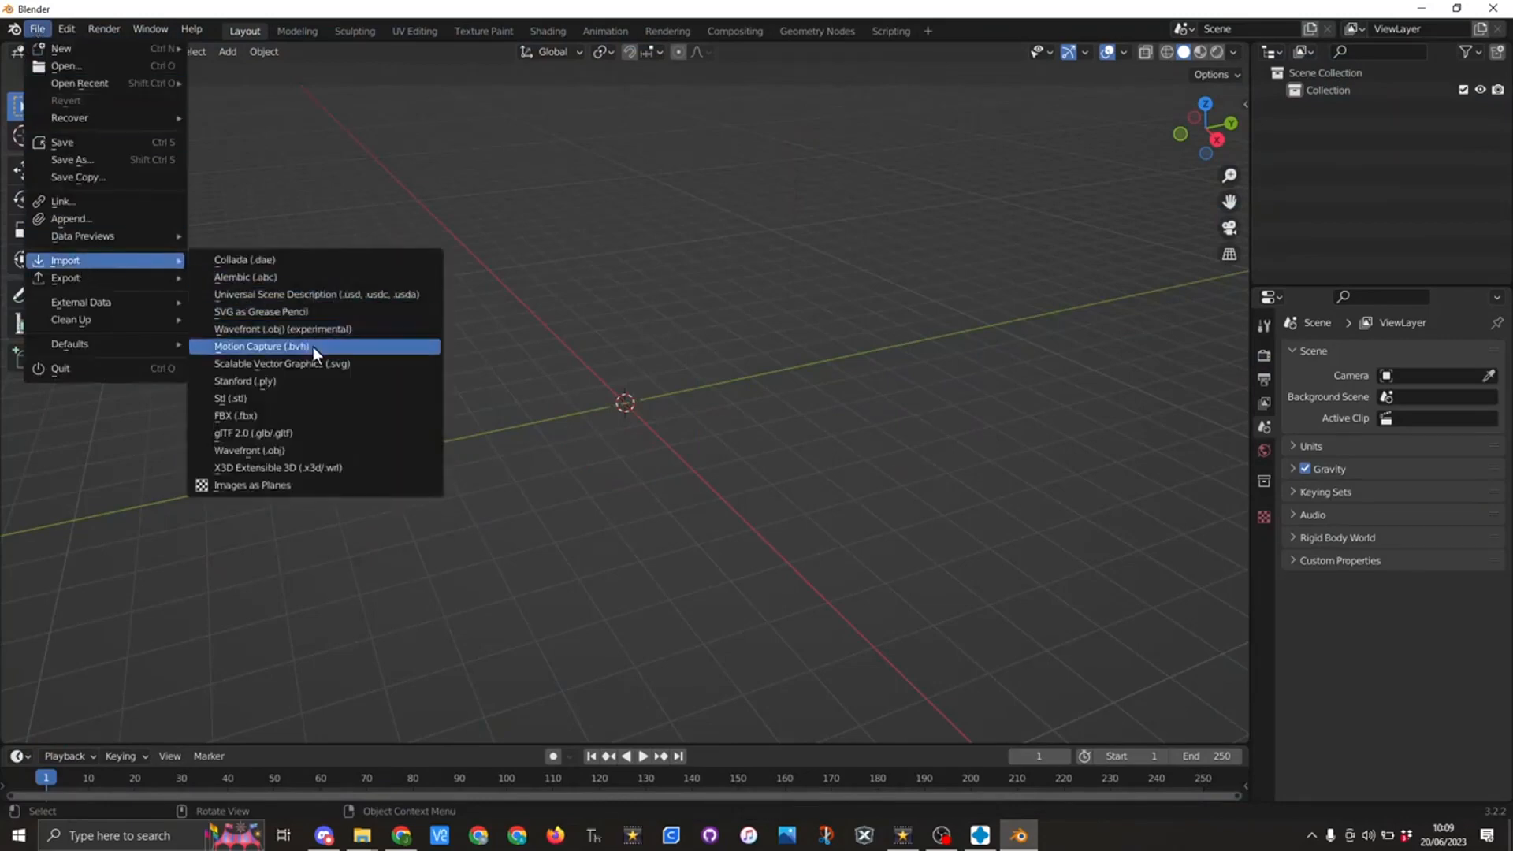
click(300, 396)
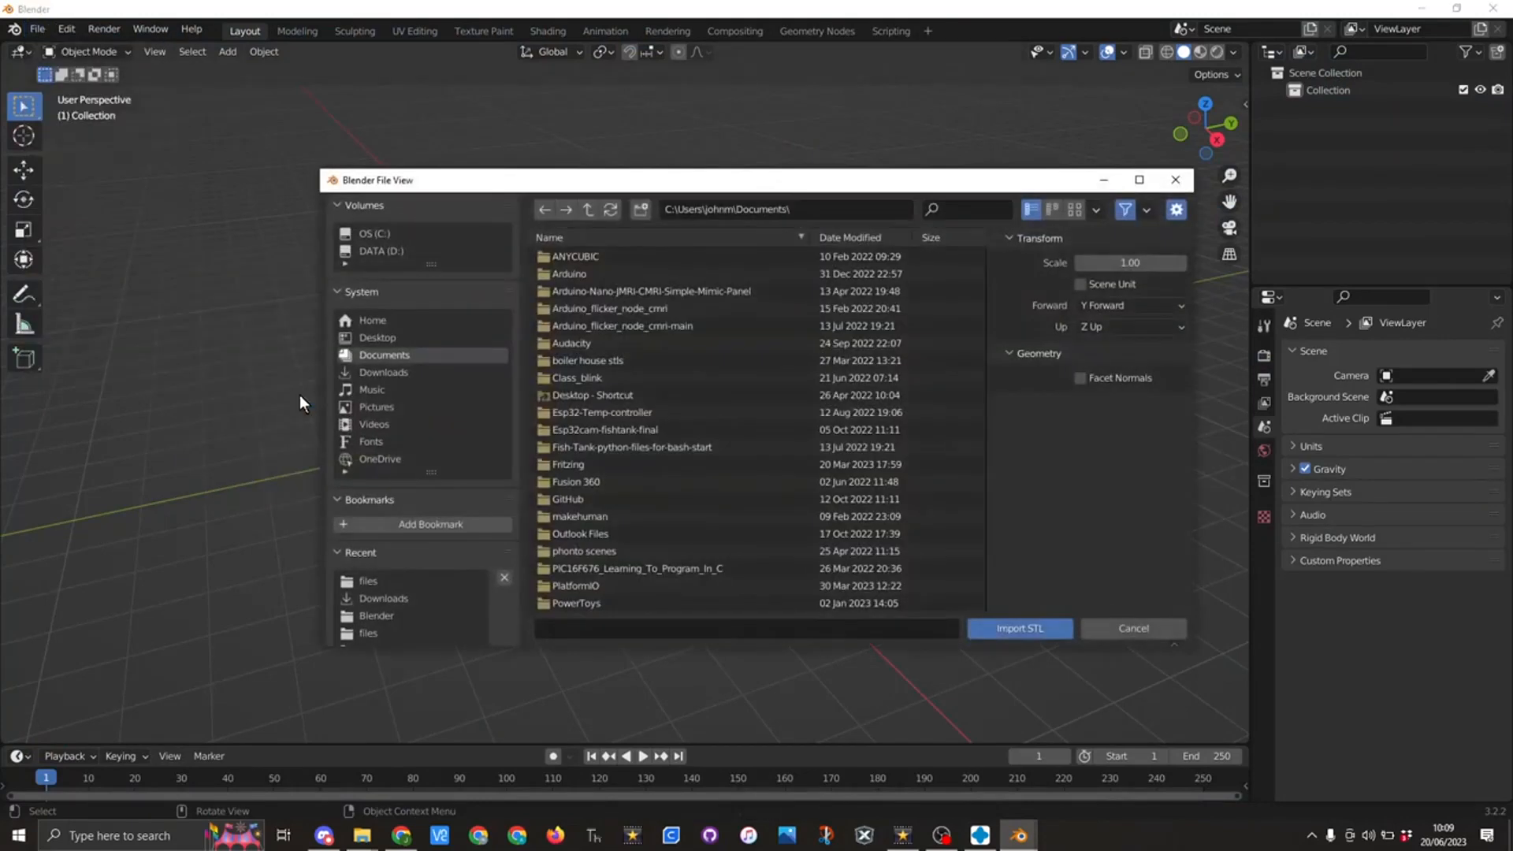
click(399, 374)
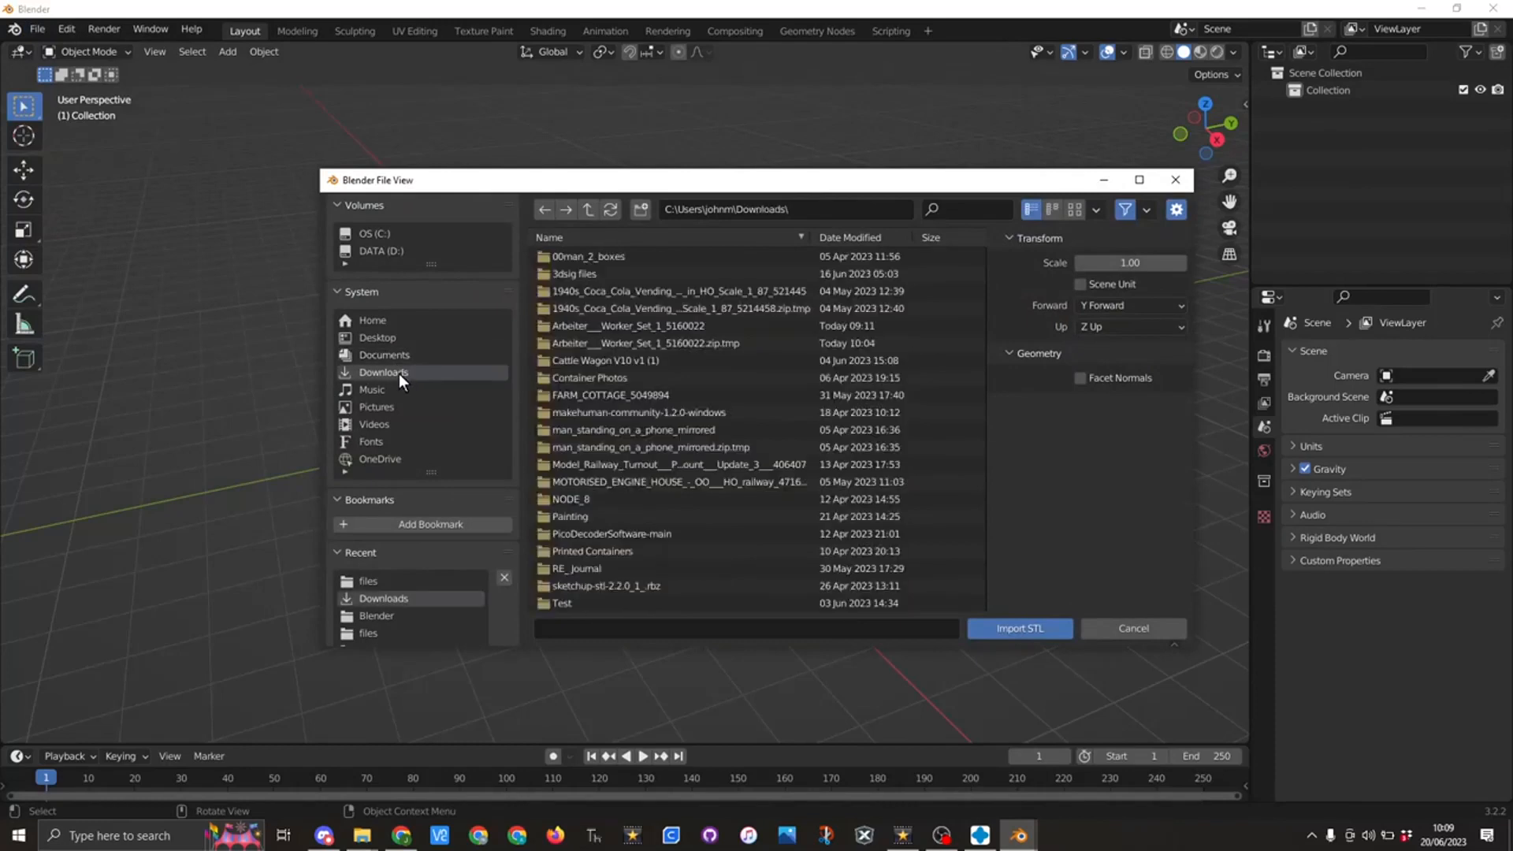
double_click(600, 326)
double_click(572, 257)
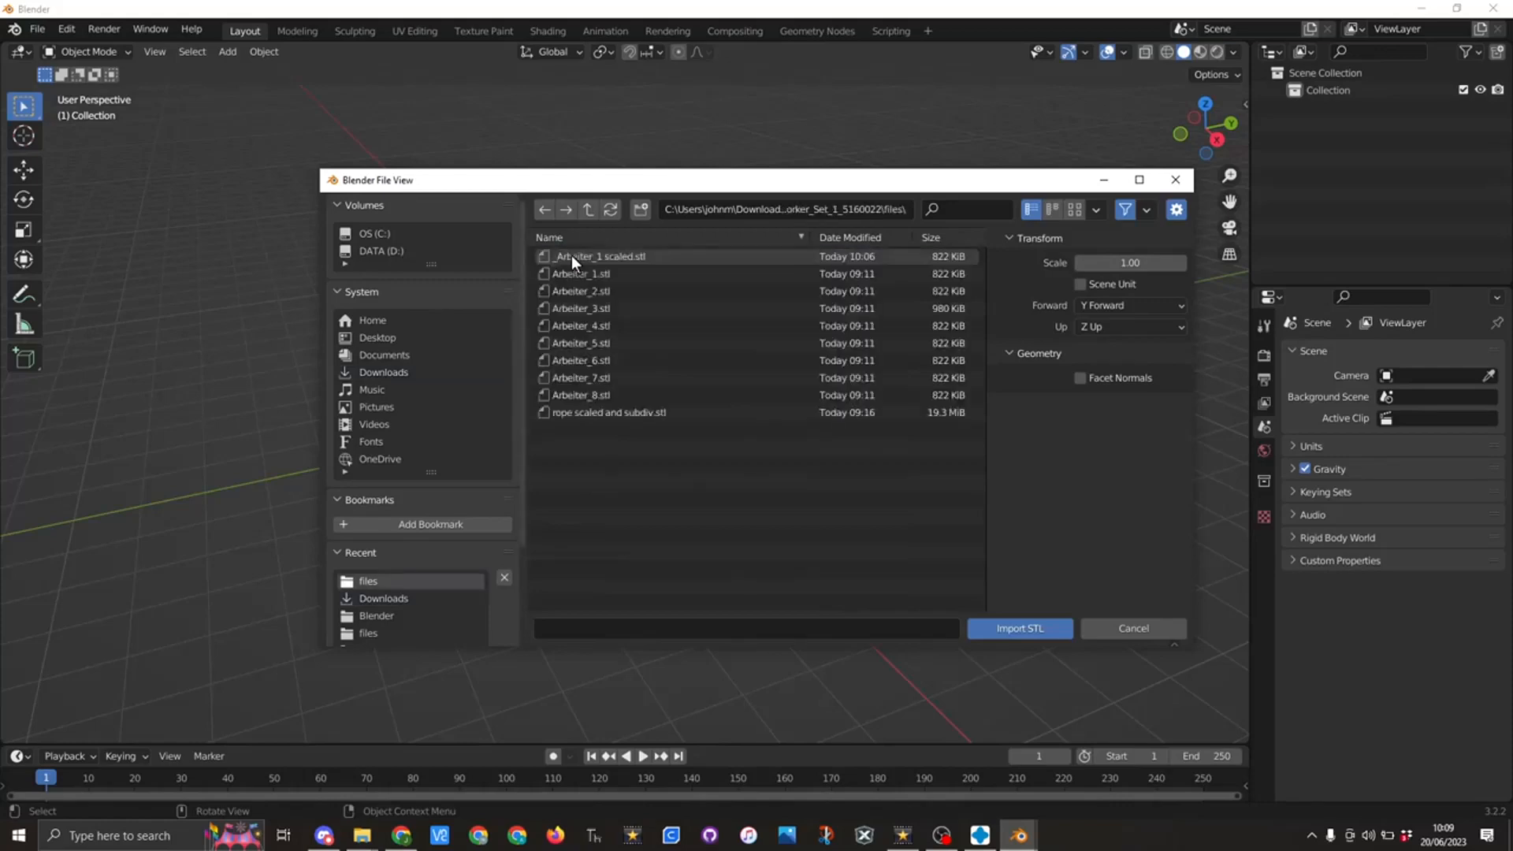
click(641, 253)
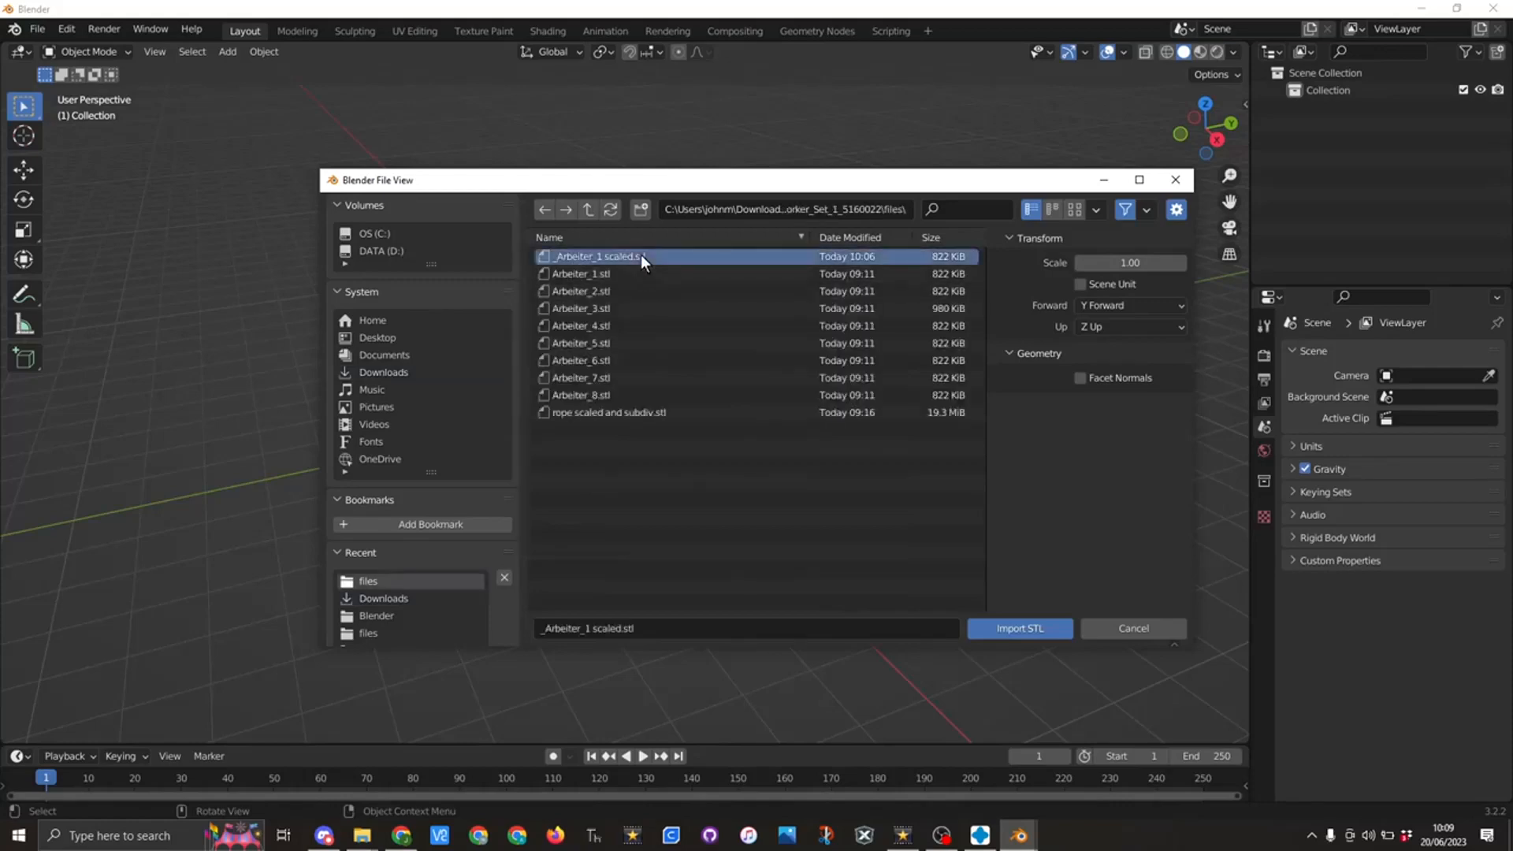
click(1037, 627)
Add a Subdivision Surface modifier to the imported worker figure.
scroll(816, 340, down, 6)
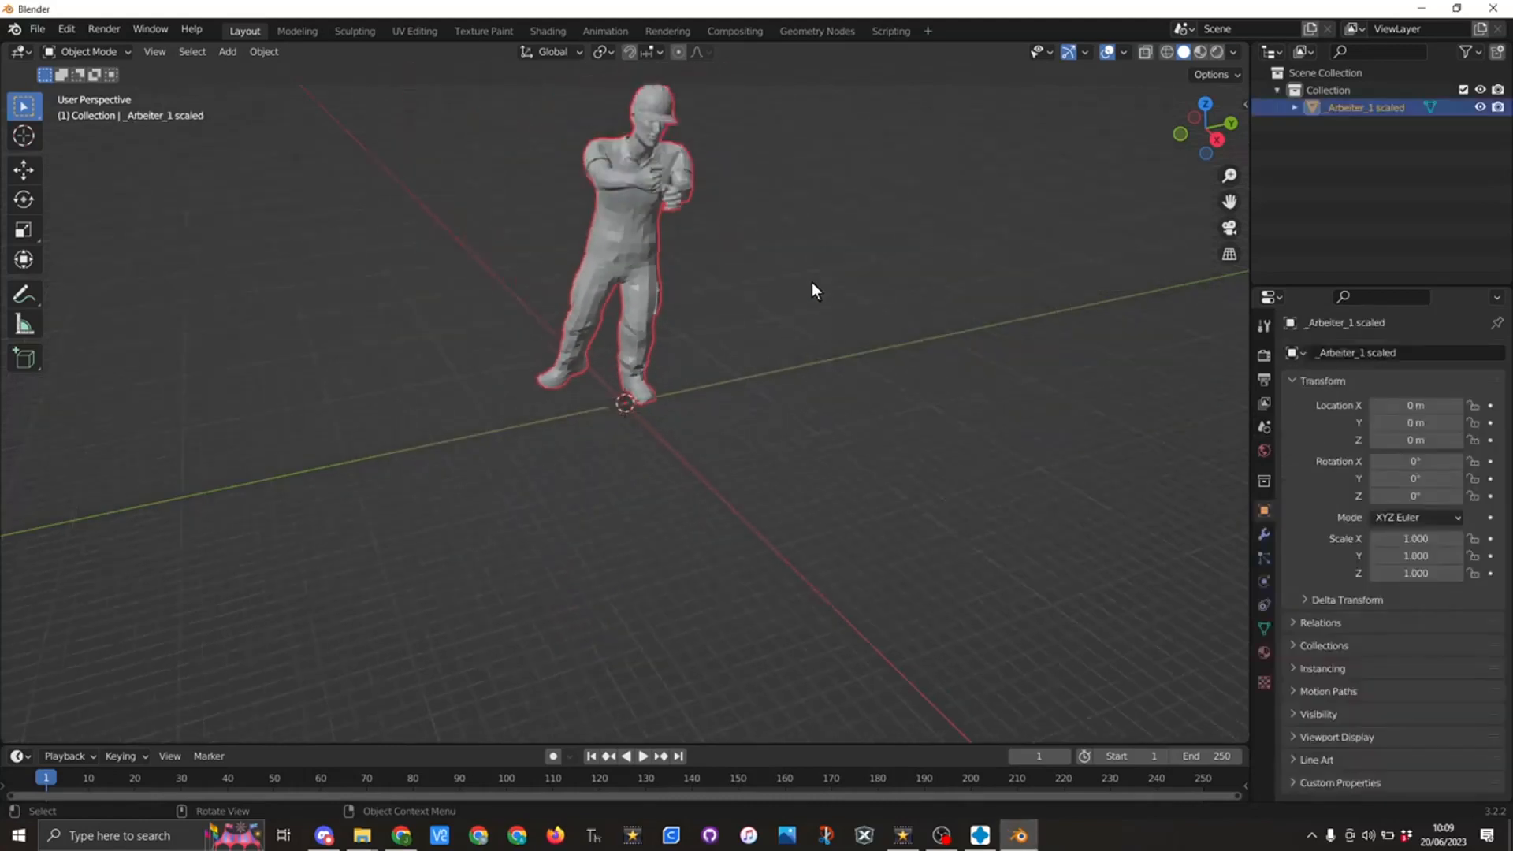
middle_drag(754, 280, 780, 247)
drag(1229, 202, 1240, 348)
scroll(735, 422, up, 2)
scroll(735, 422, up, 1)
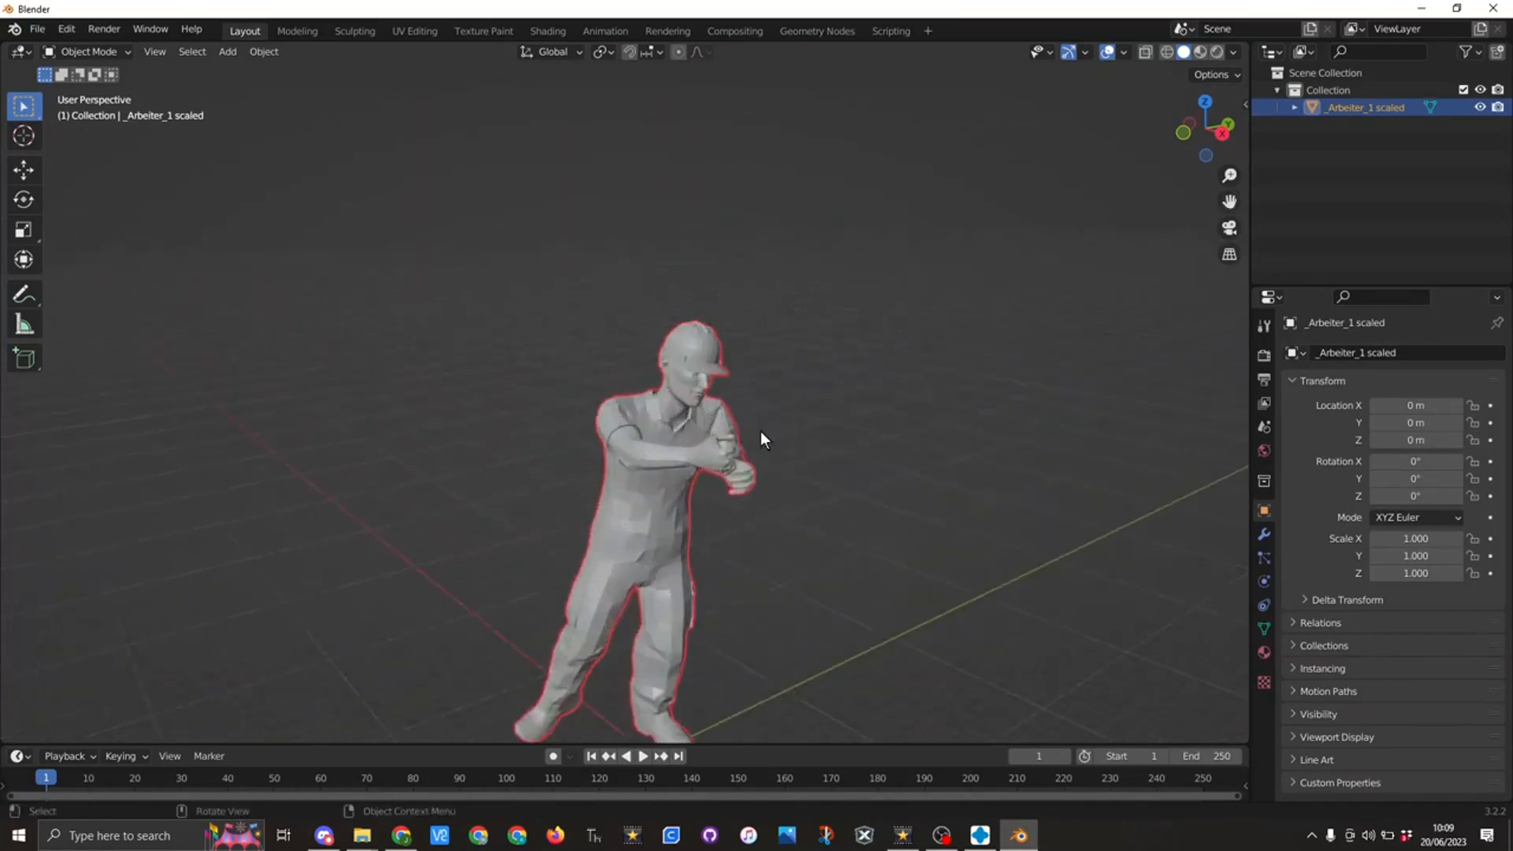
middle_drag(762, 435, 792, 408)
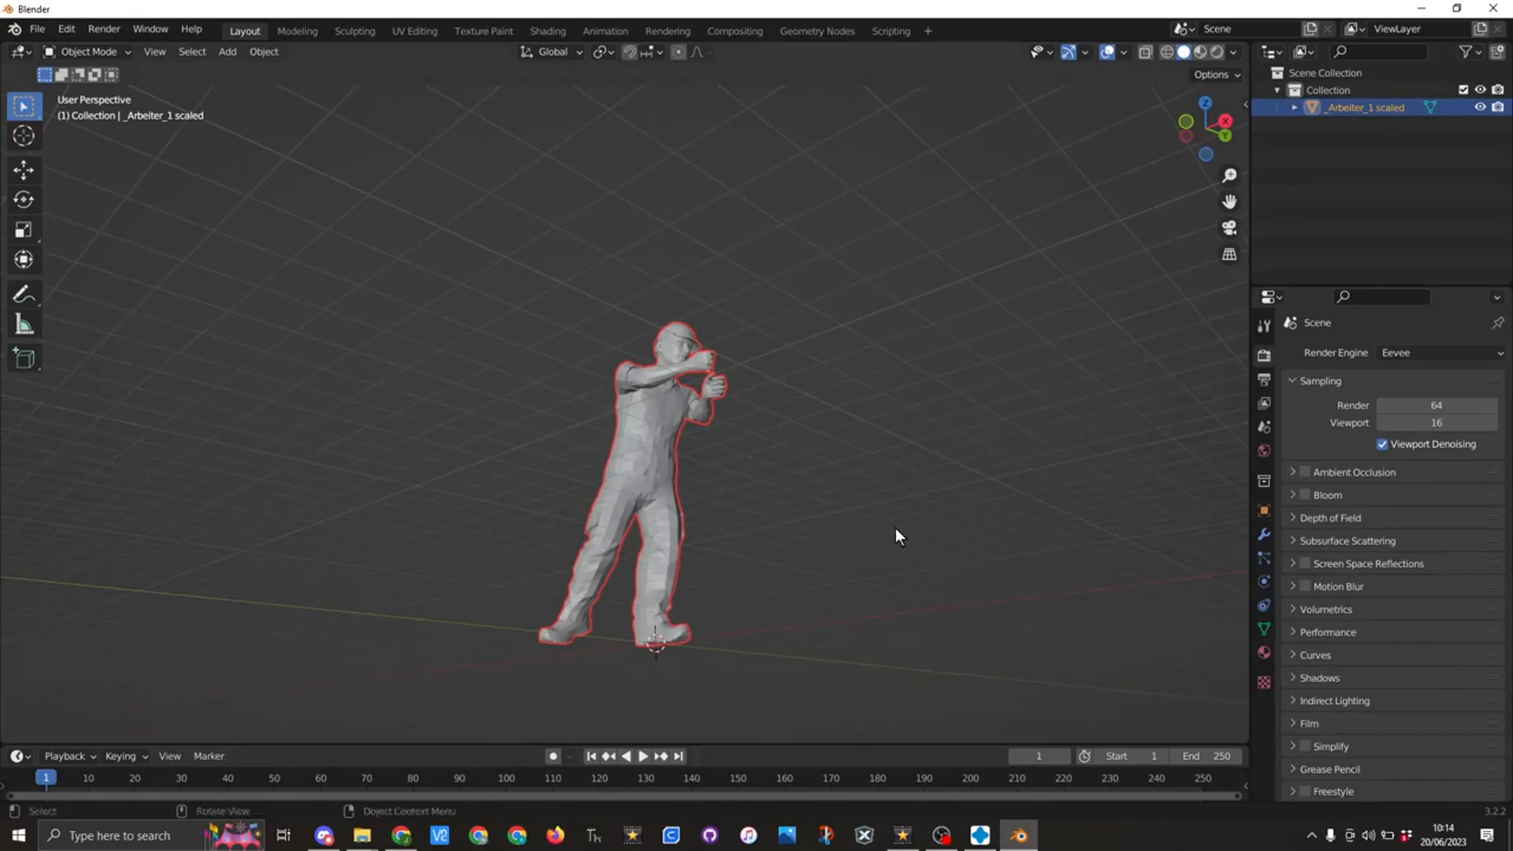
click(1266, 535)
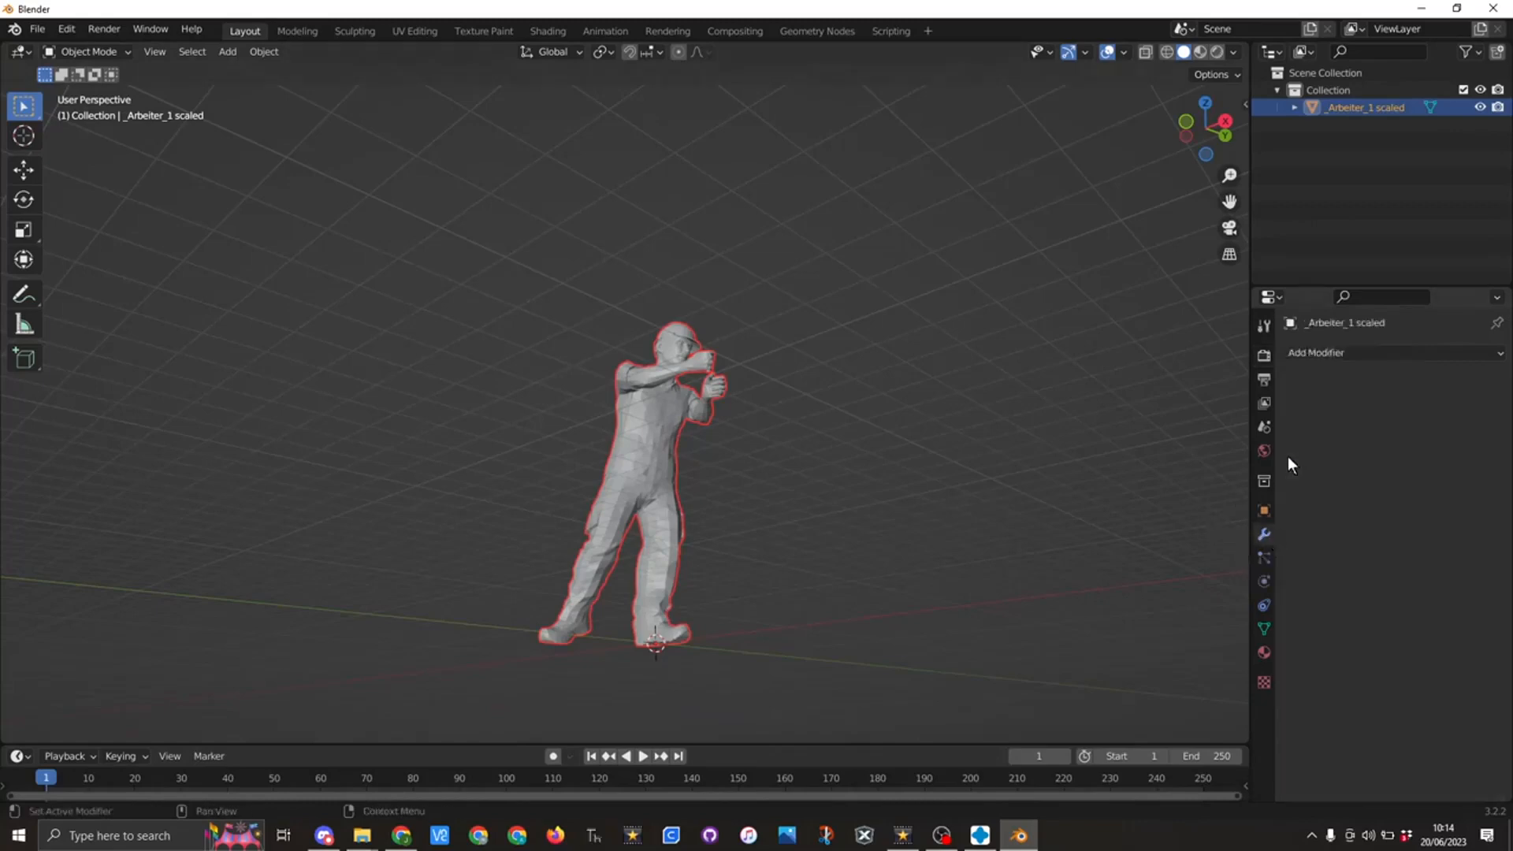
click(1437, 352)
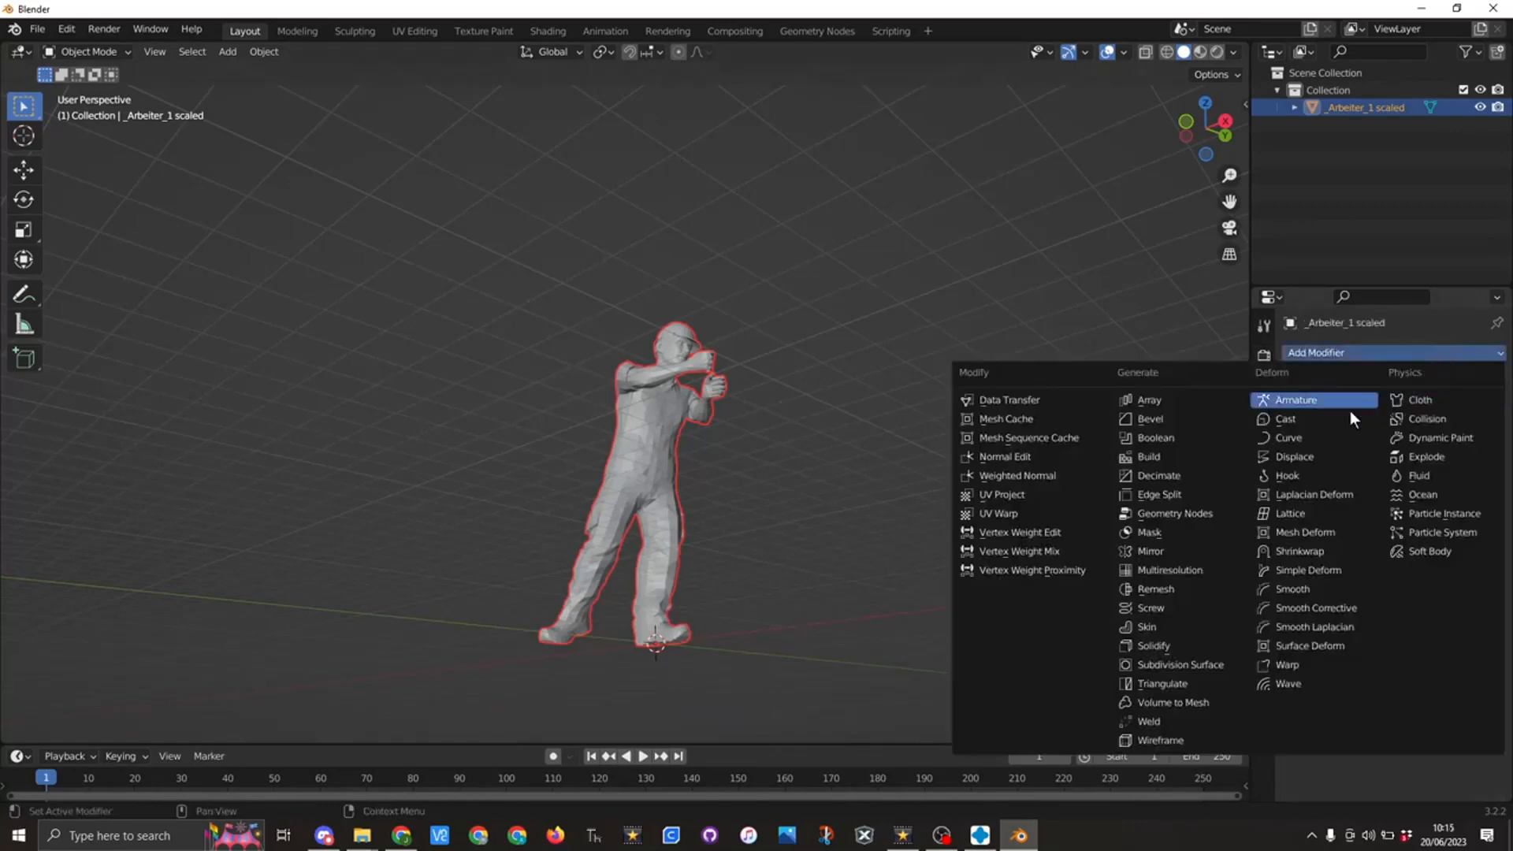
click(1207, 667)
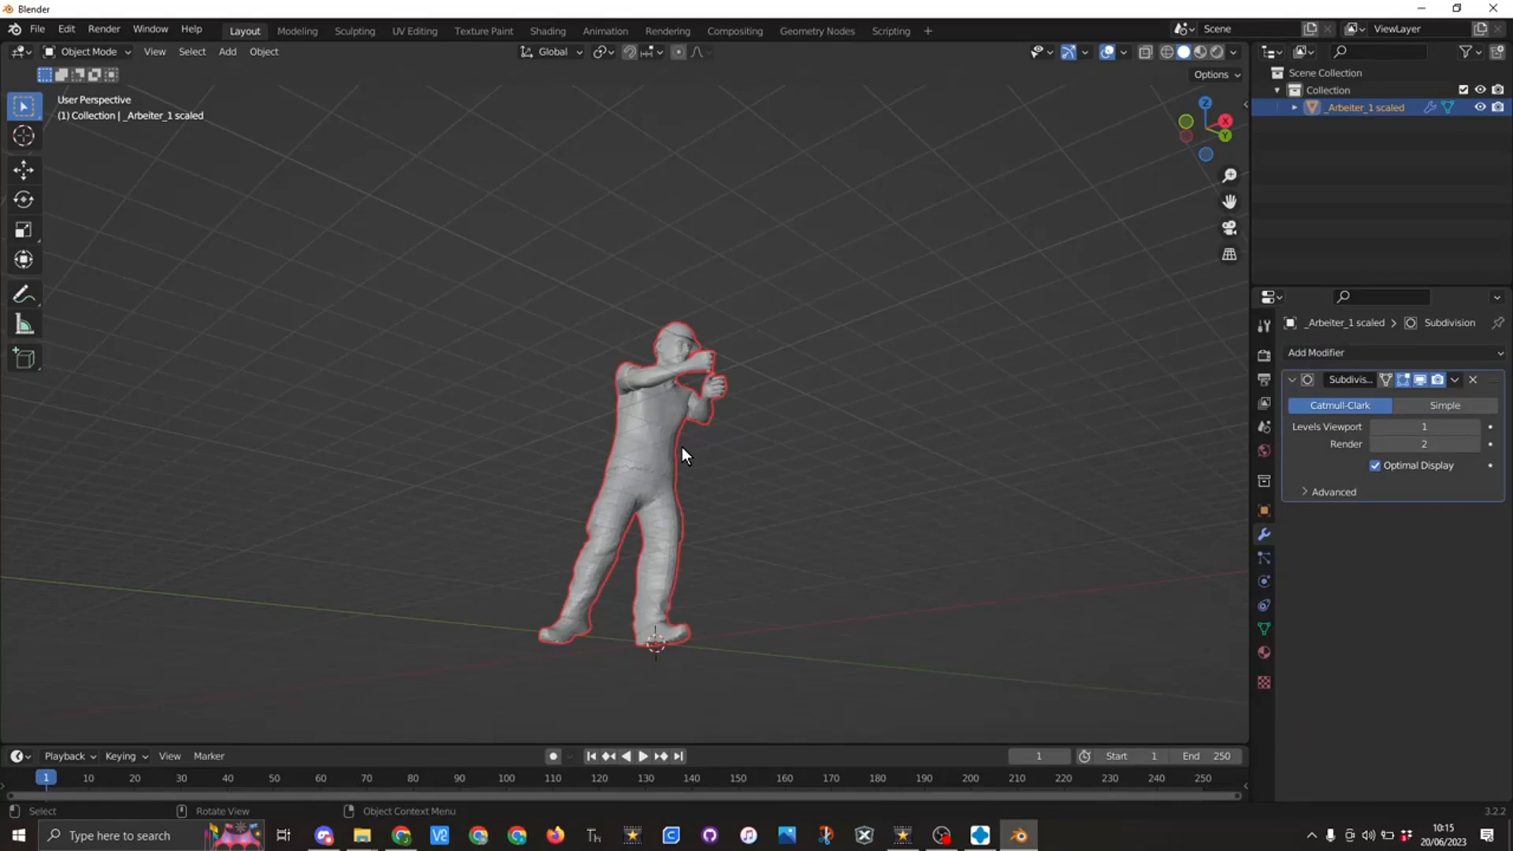
Compare viewport subdivision levels 0 and 1 on the figure, and set Levels Viewport to 2.
scroll(640, 465, up, 5)
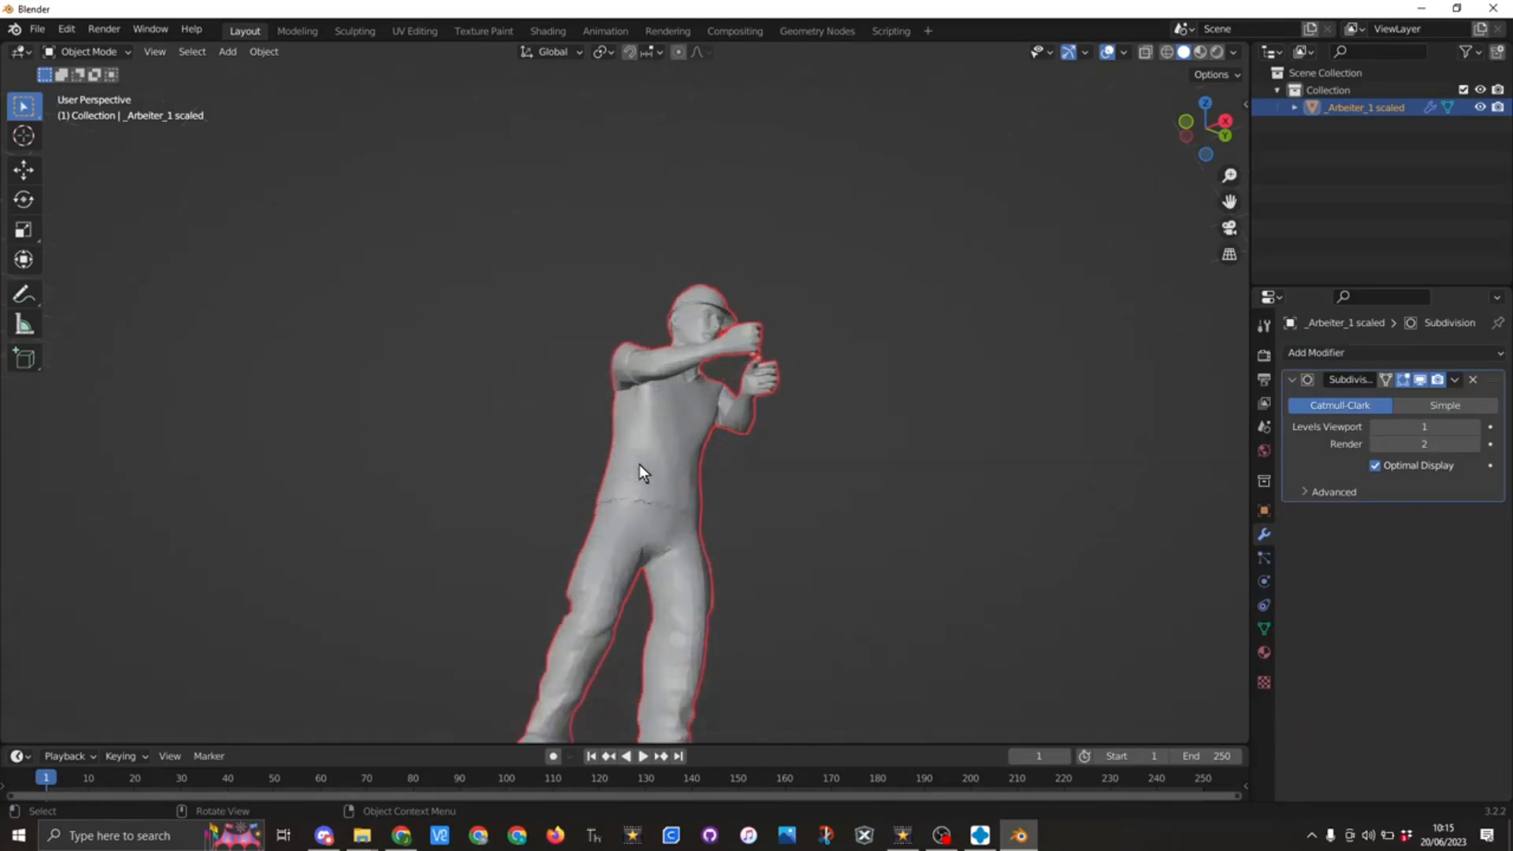
click(1374, 427)
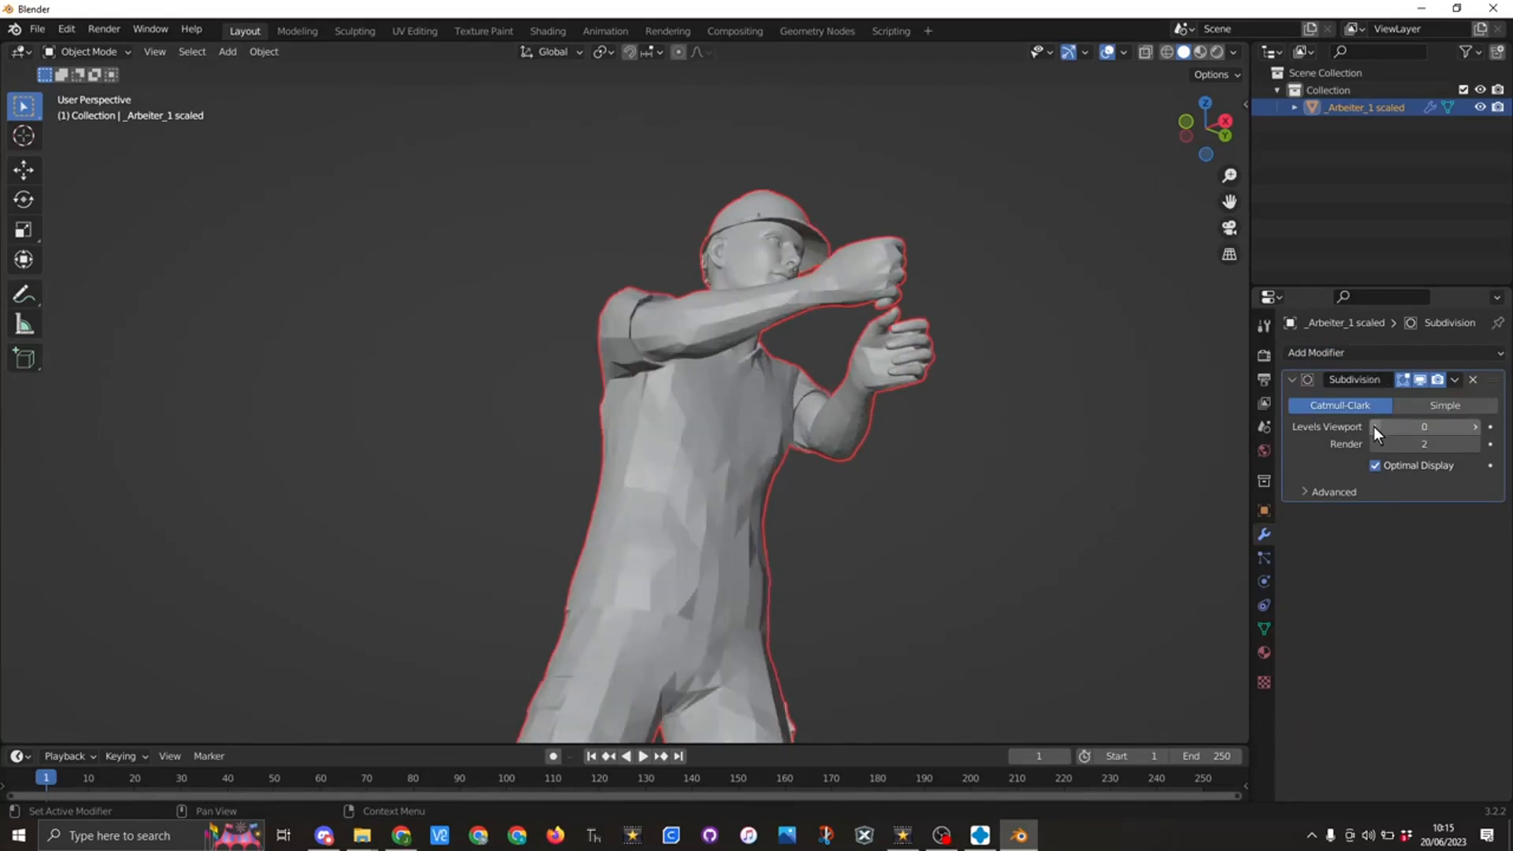
click(1475, 427)
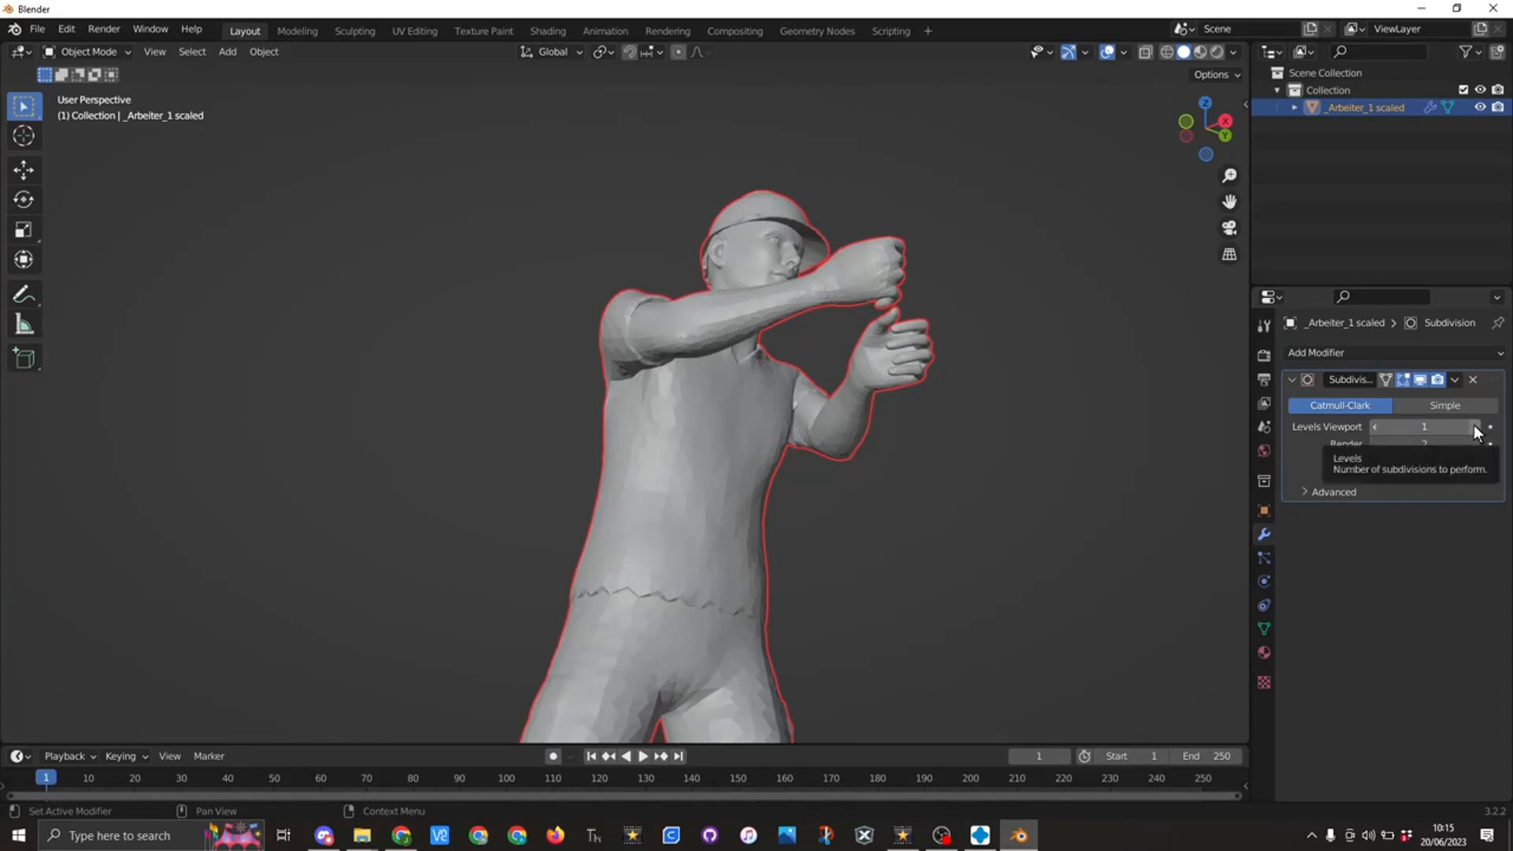
click(1475, 427)
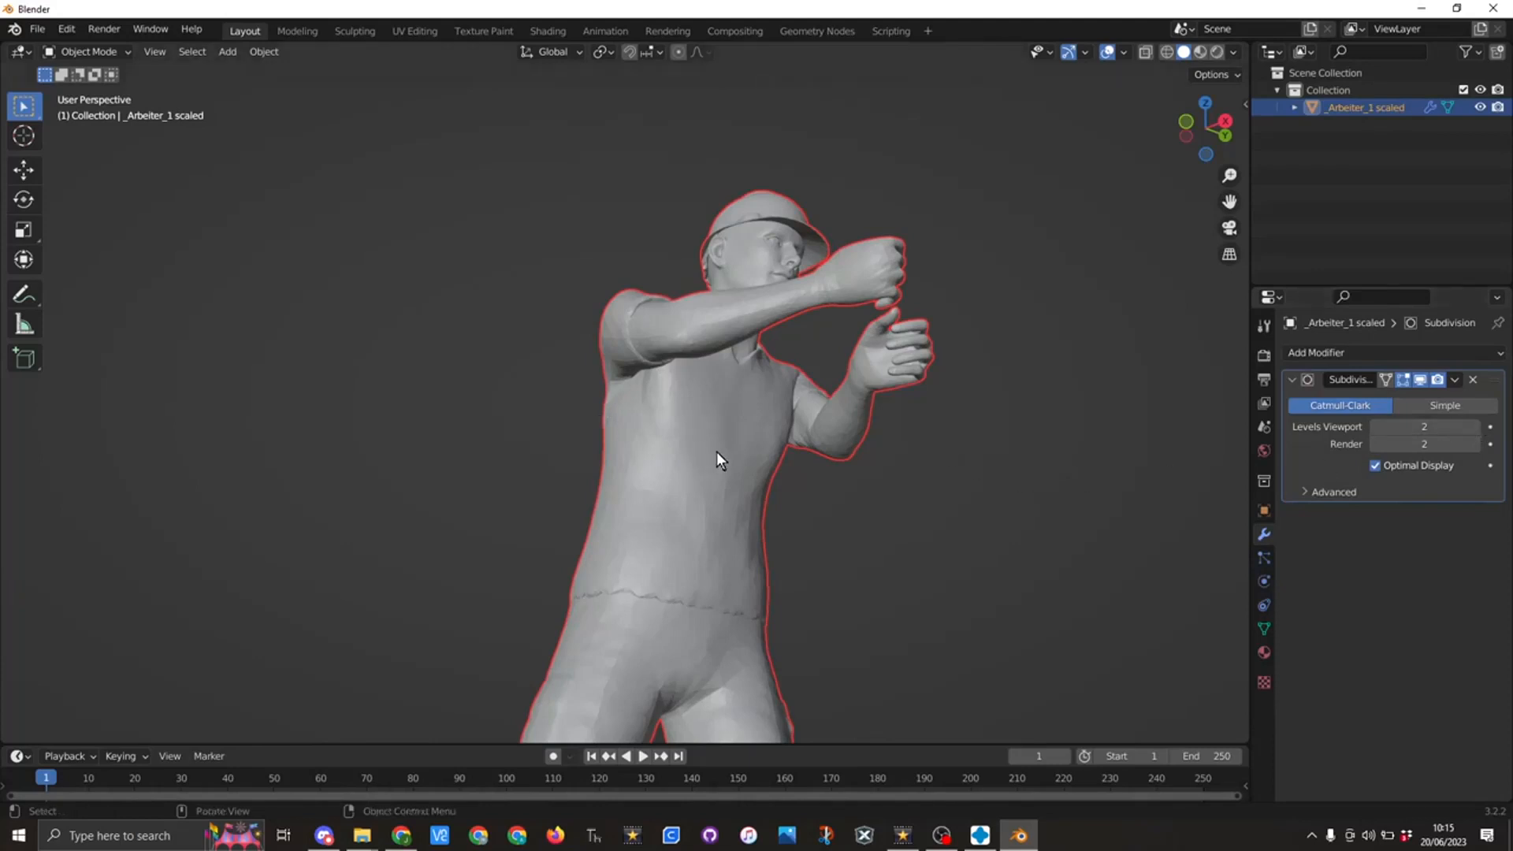
Apply the Subdivision modifier to the worker figure's mesh.
click(1456, 382)
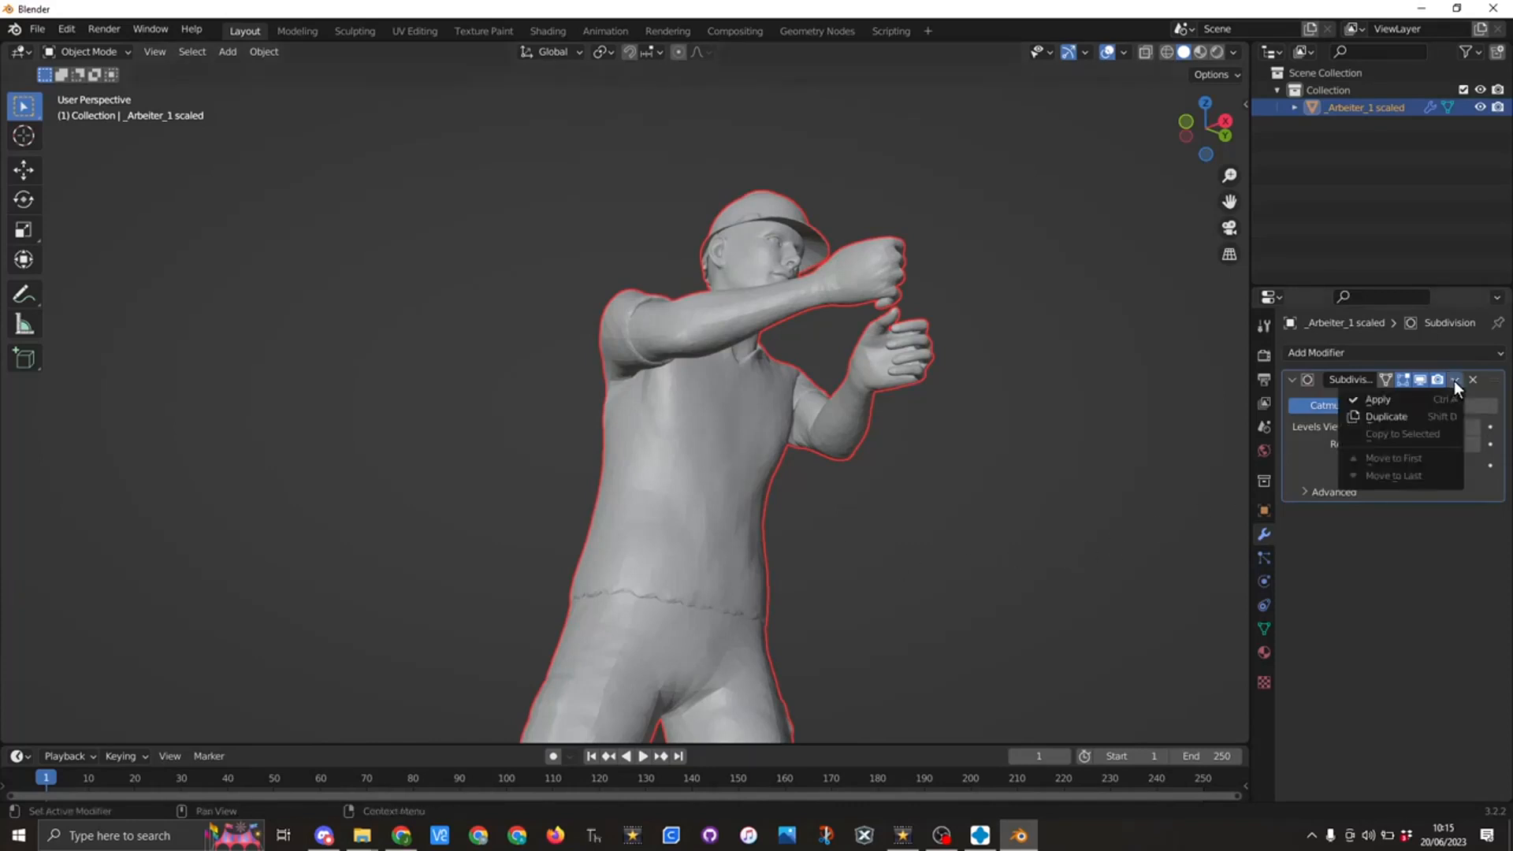
click(1456, 382)
click(1456, 382)
click(1397, 399)
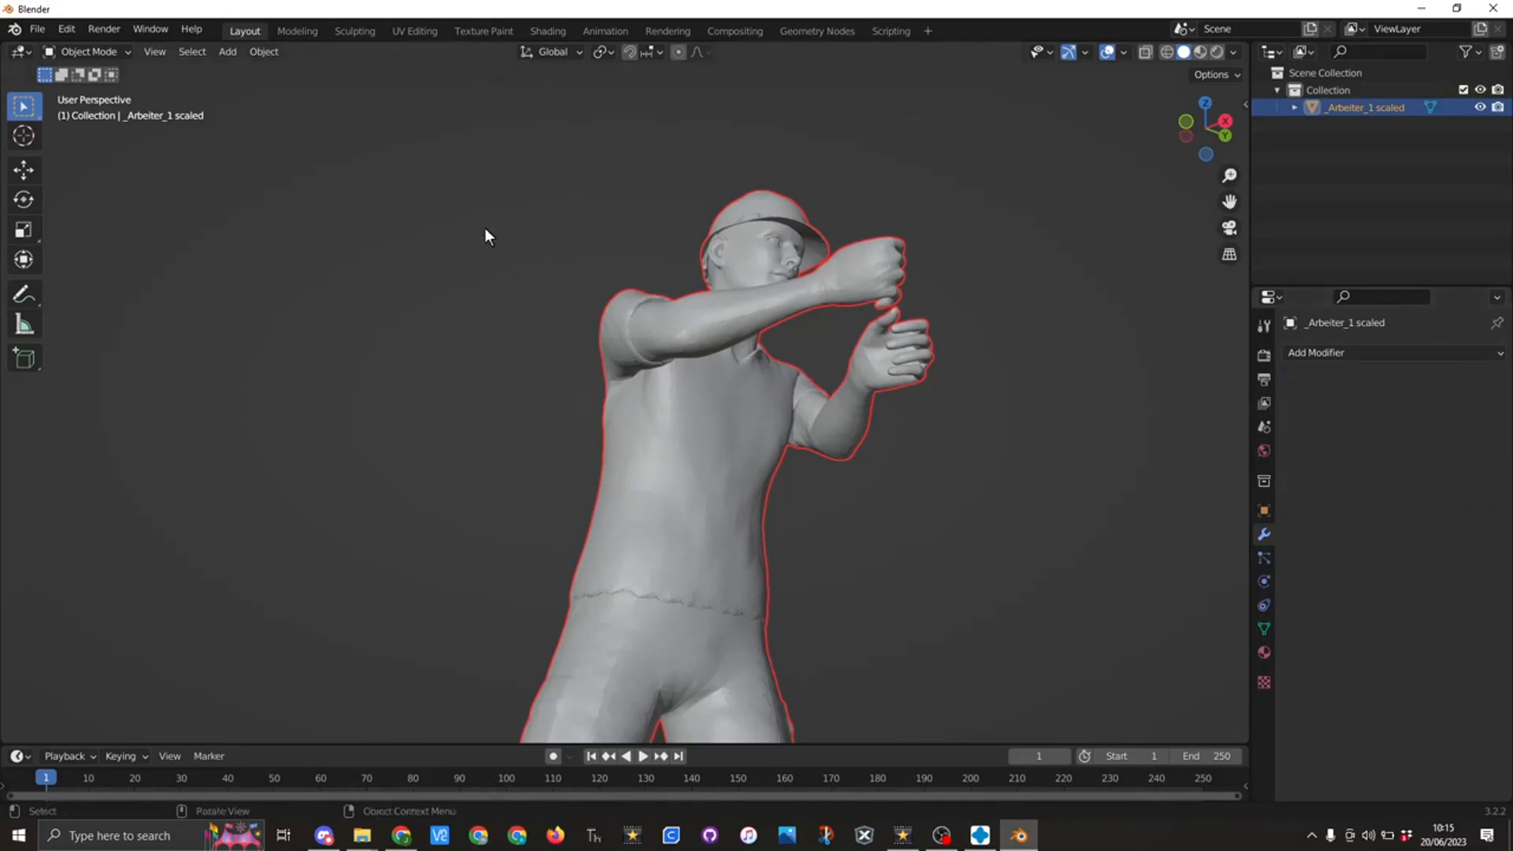
Export the smoothed worker figure as STL into the Arbeiter Worker Set 1 files folder, overwriting "rope scaled and subdiv.stl".
click(36, 30)
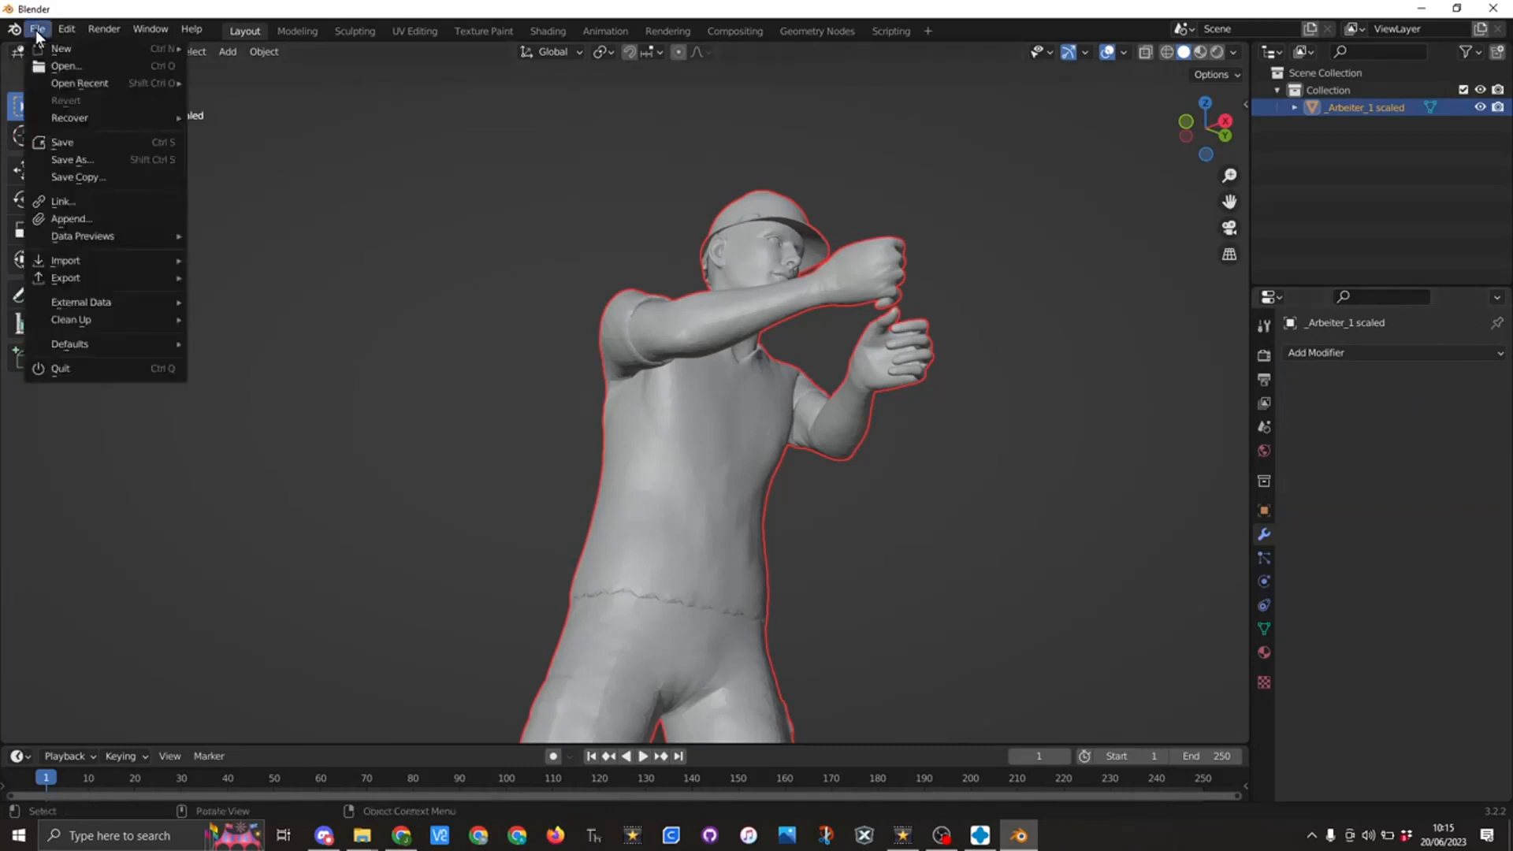
mouse_move(94, 280)
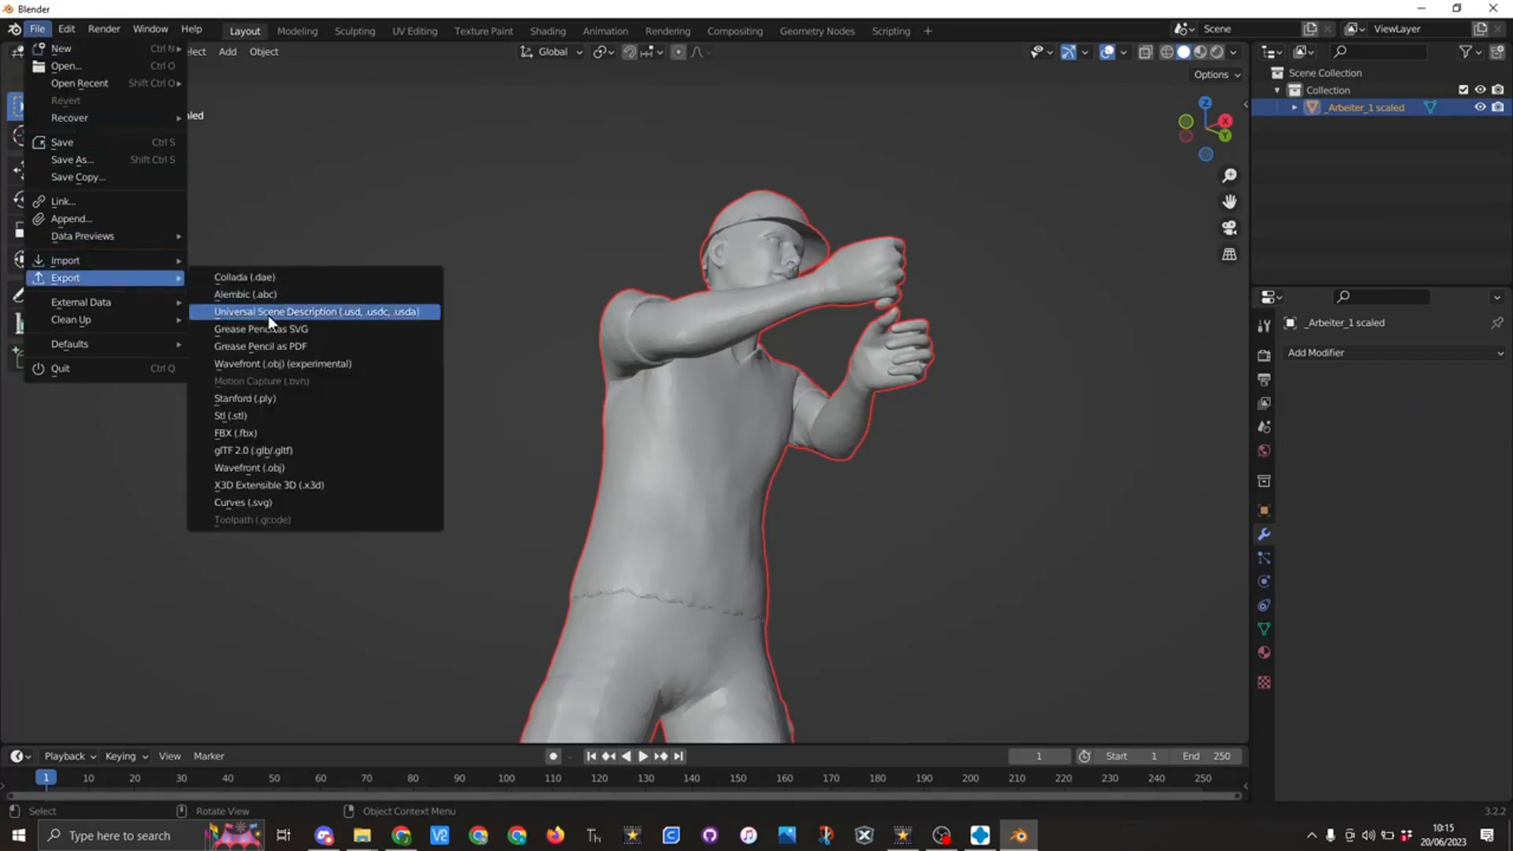
click(282, 416)
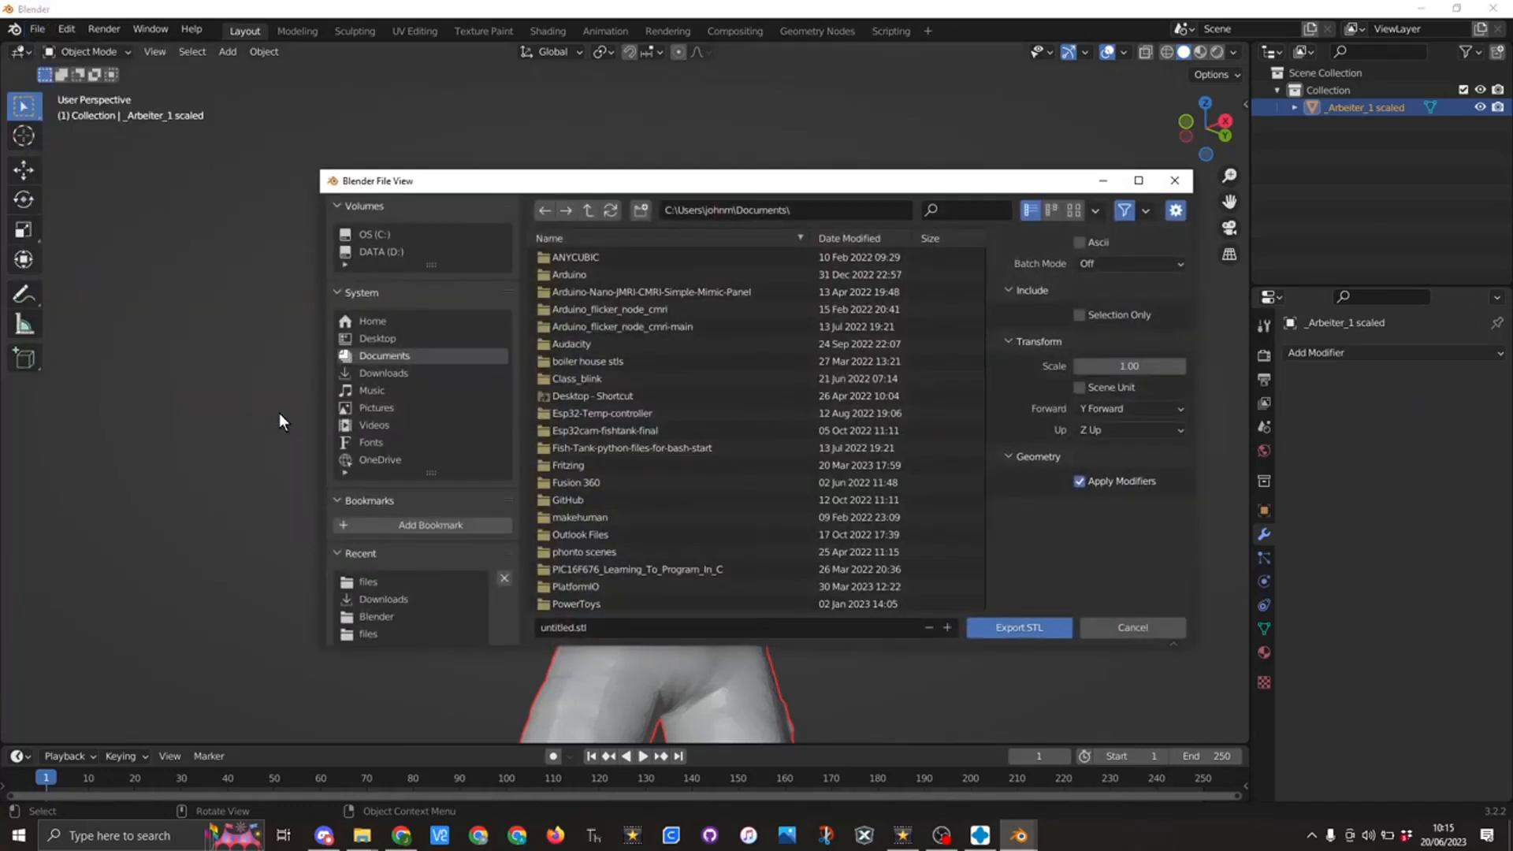
click(393, 372)
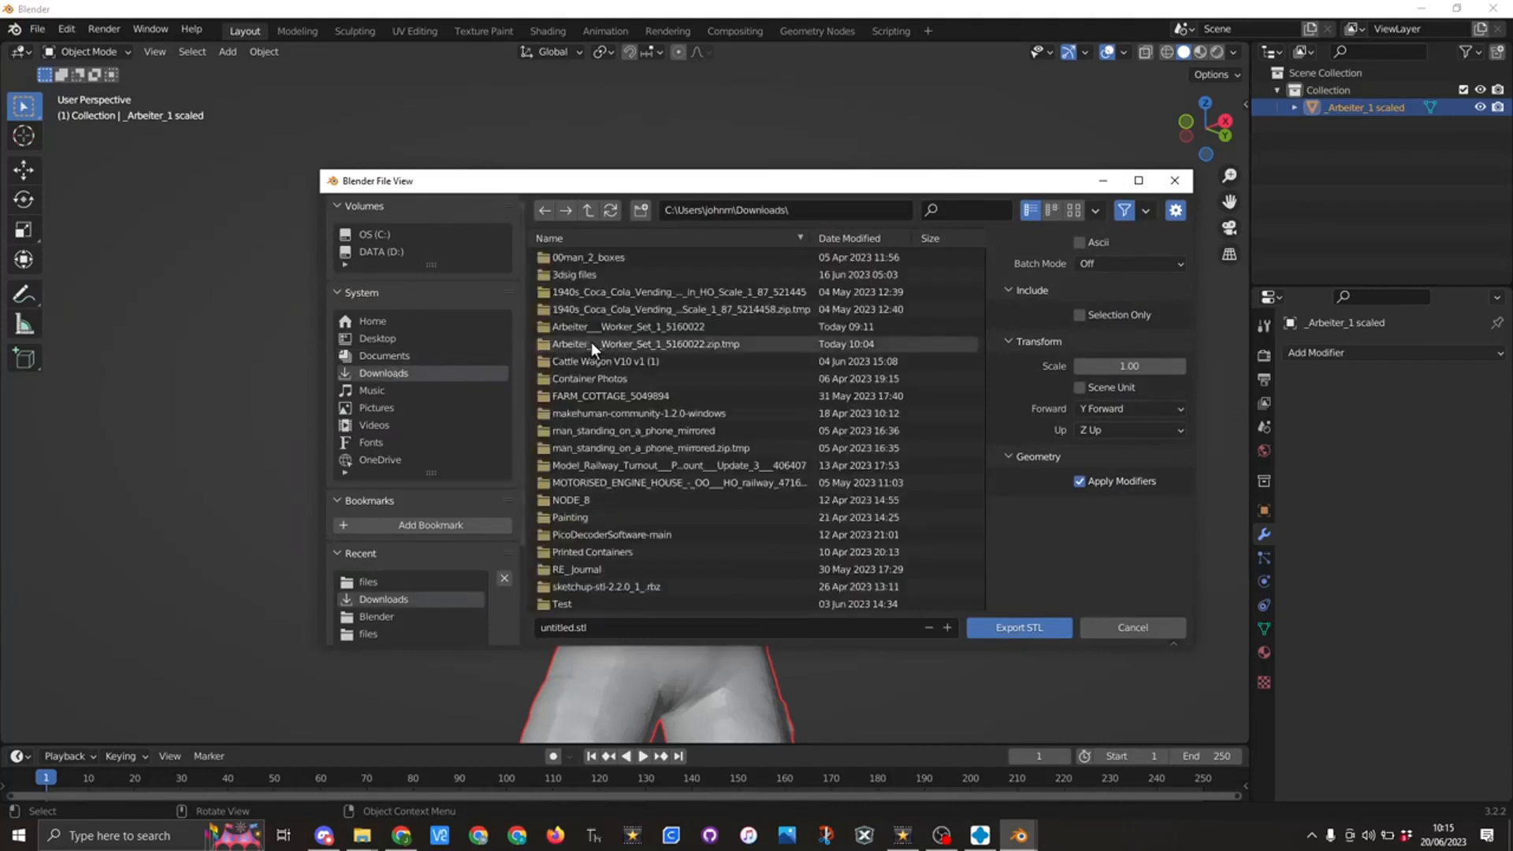
click(618, 331)
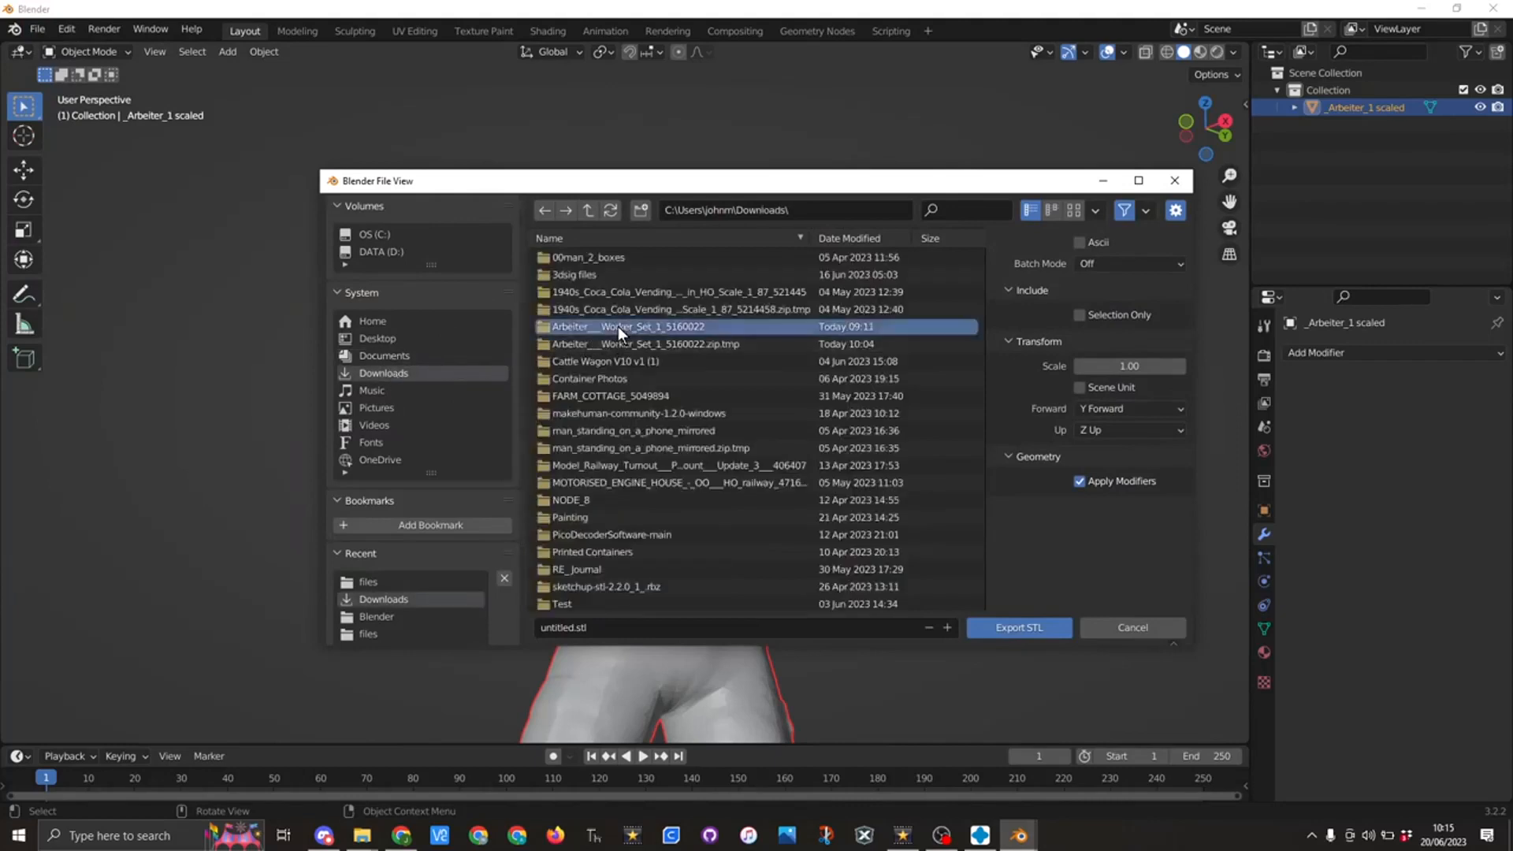
double_click(618, 326)
double_click(581, 253)
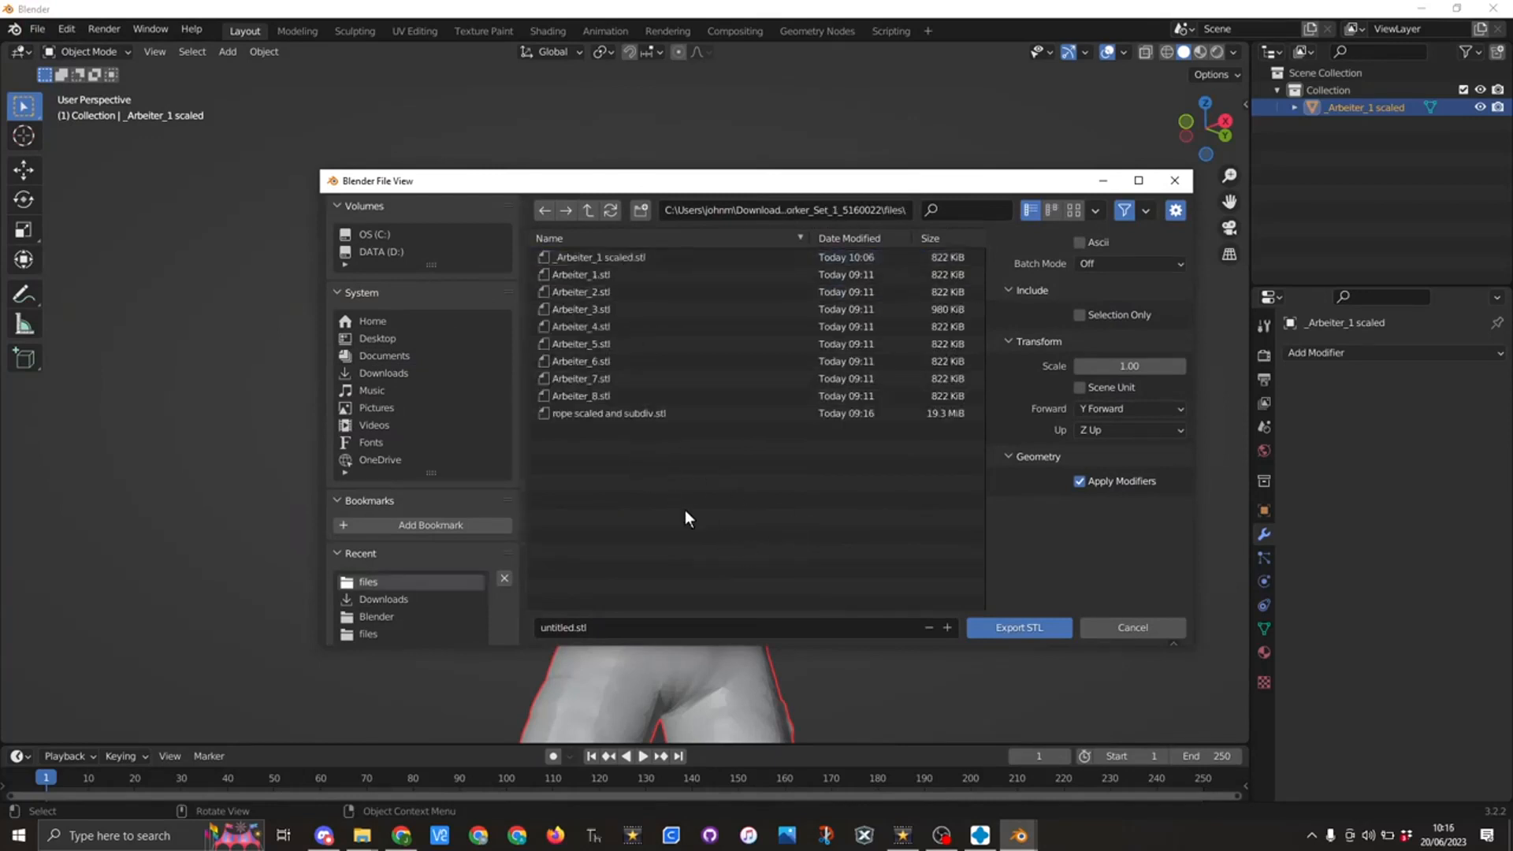
click(626, 415)
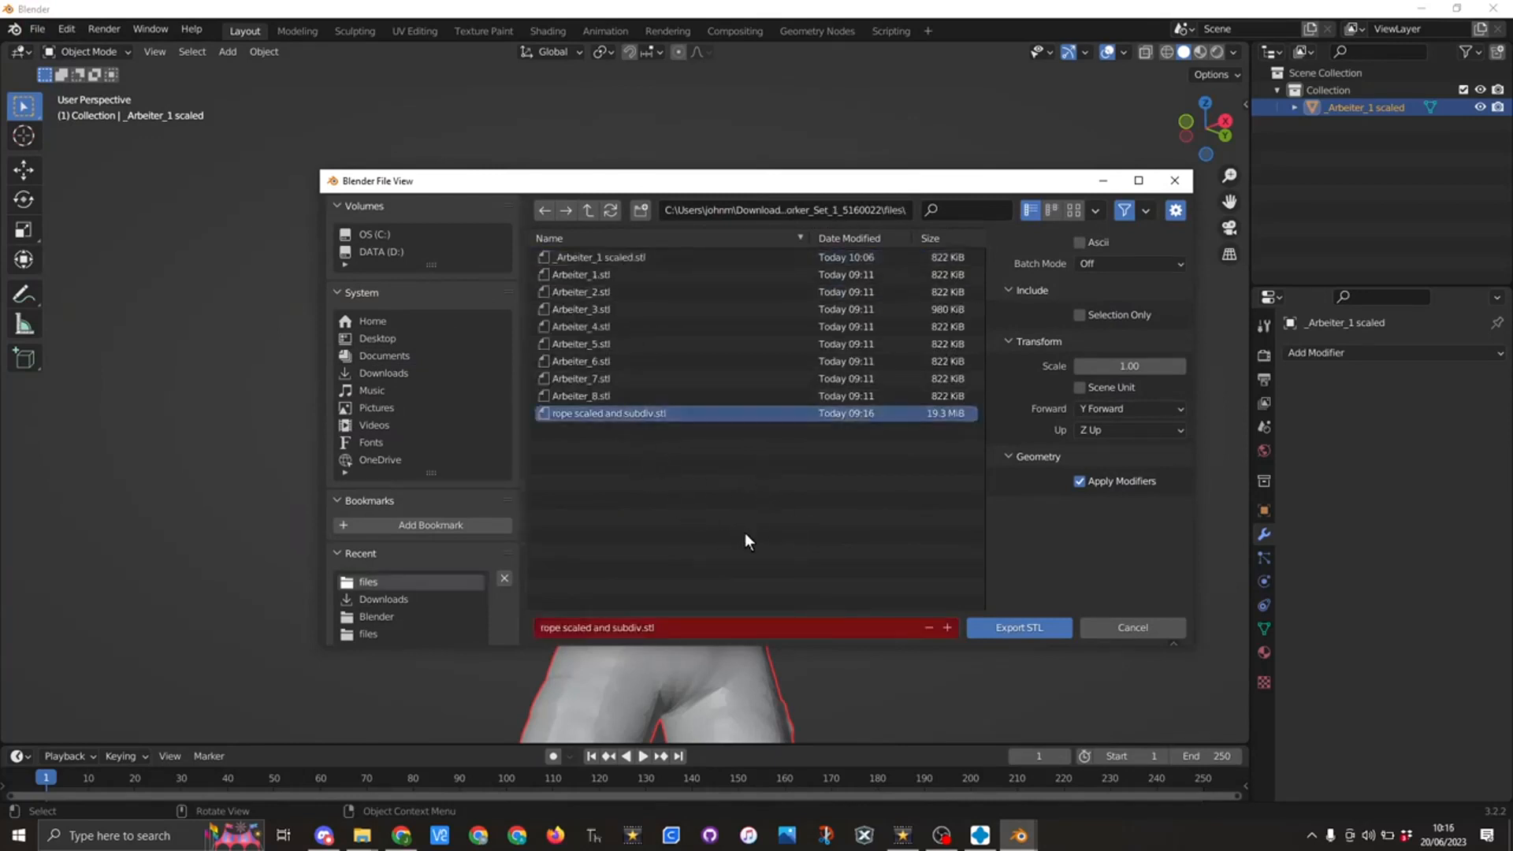
click(1024, 628)
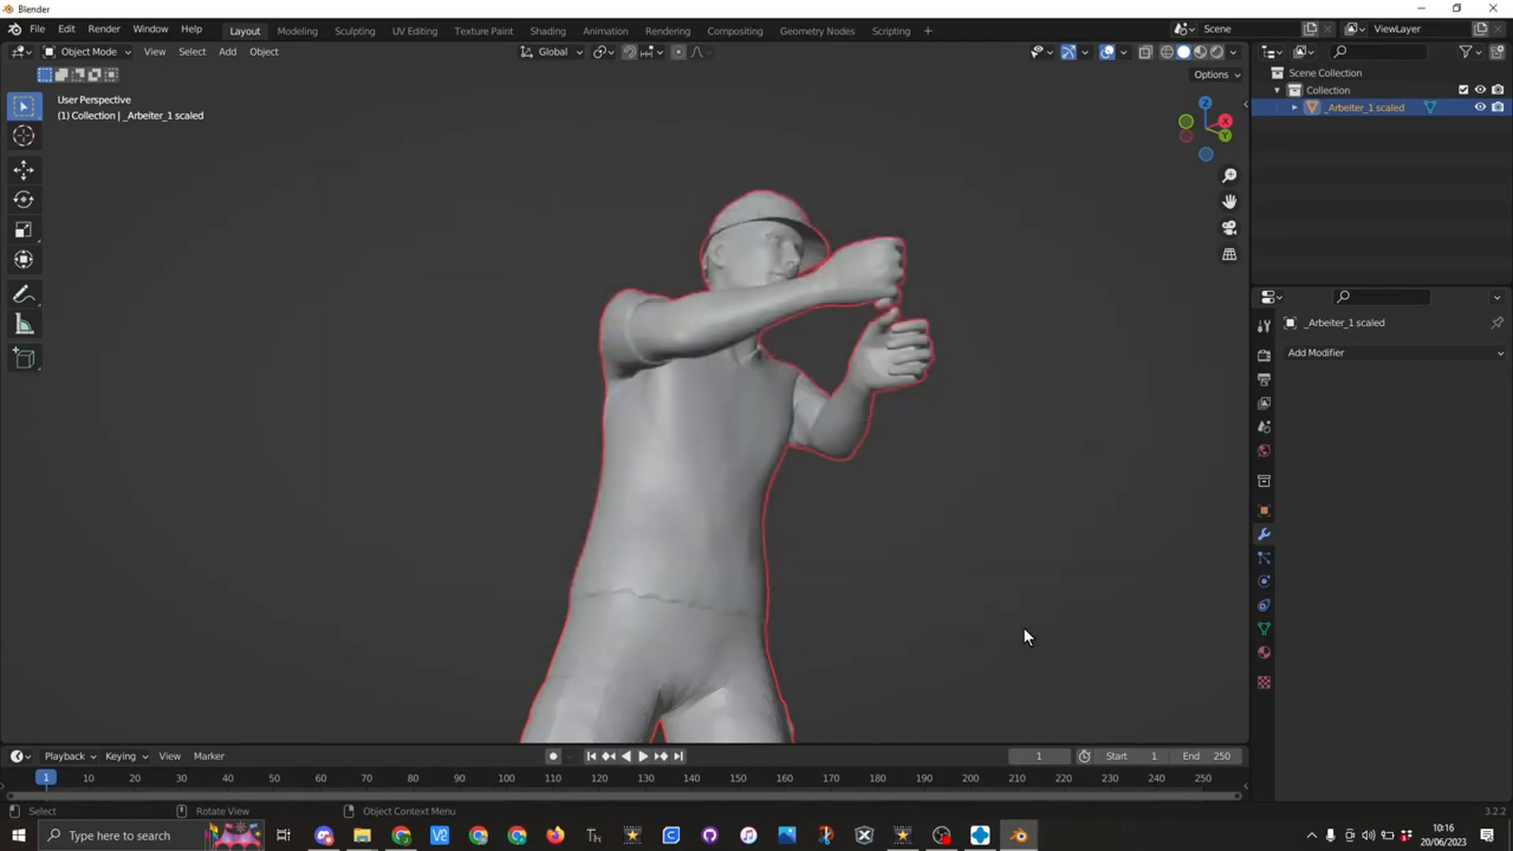